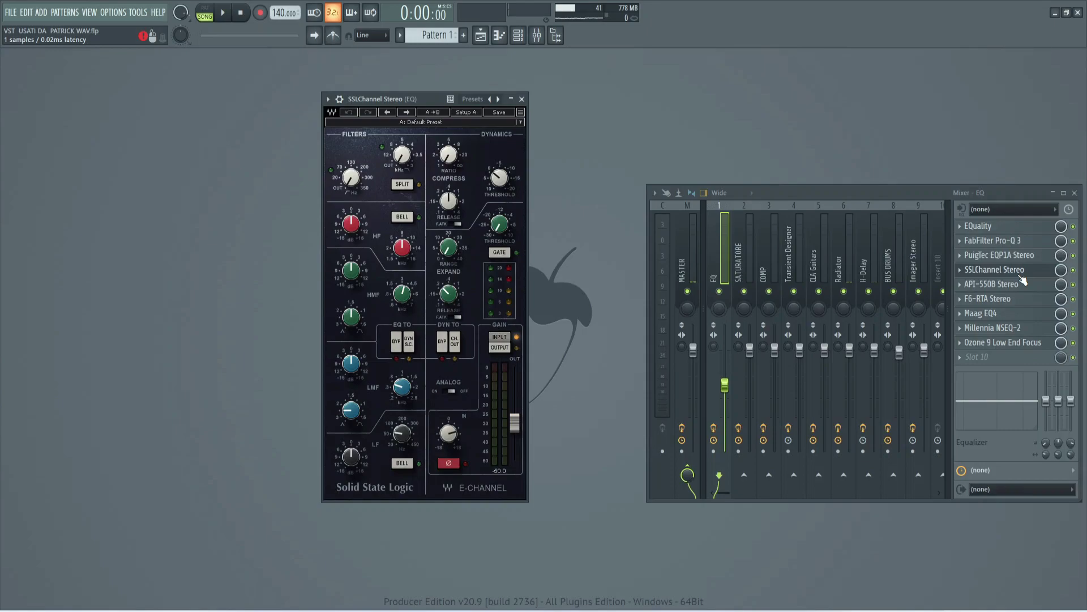
Step: View the API-550B Stereo equalizer on the EQ track, moved clear of the mixer, and the F6-RTA Stereo equalizer
click(1019, 285)
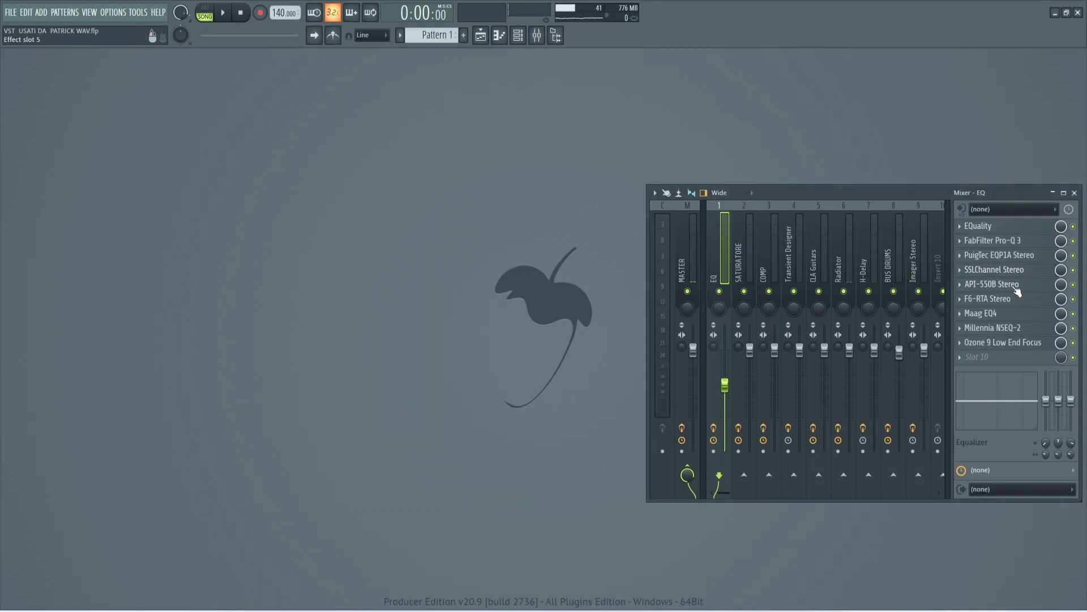
drag(647, 181, 471, 169)
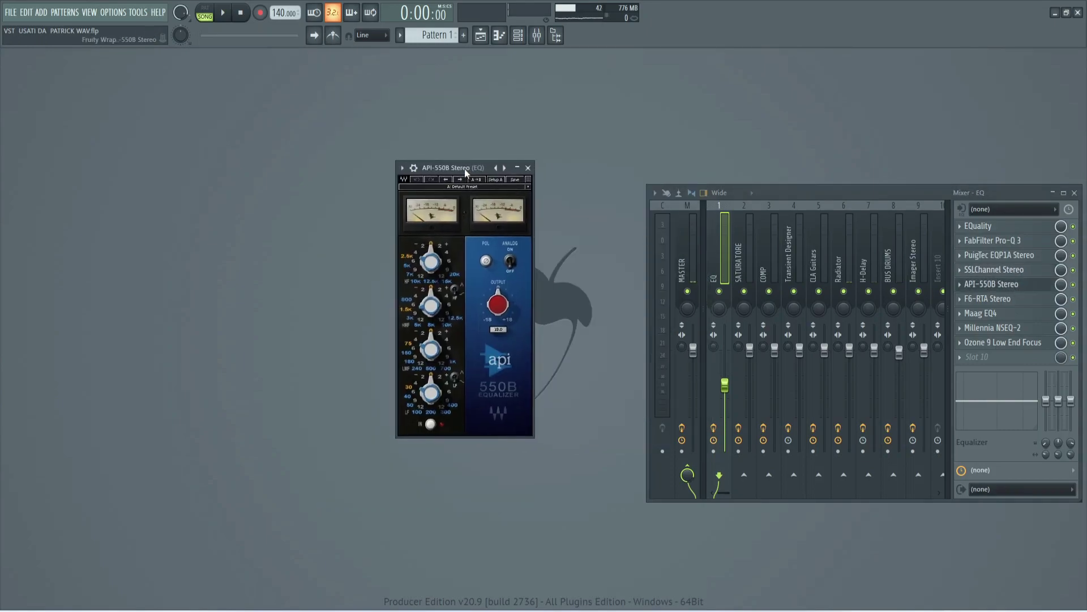
click(996, 297)
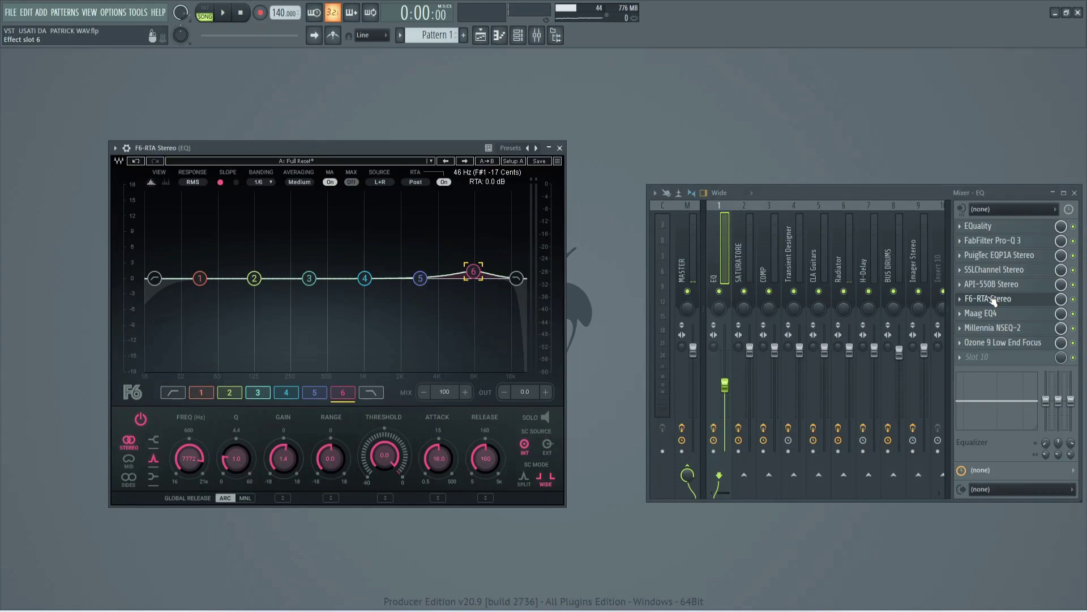
click(994, 301)
Step: View the EQ track's Maag EQ4, Millennia NSEQ-2 and Ozone 9 Low End Focus plugins one after another, closing the last
click(994, 320)
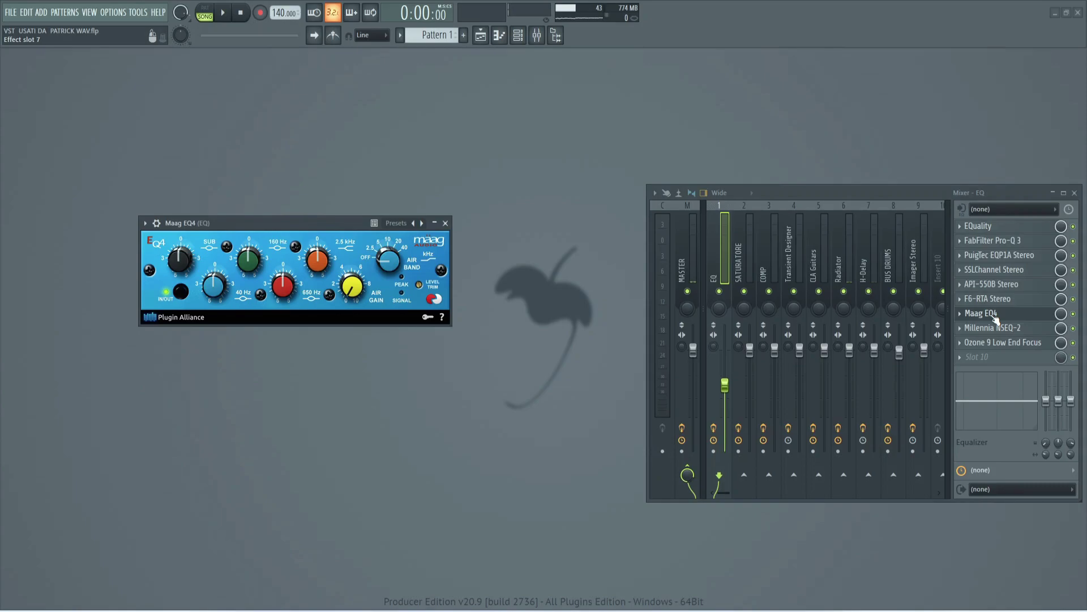
click(1000, 328)
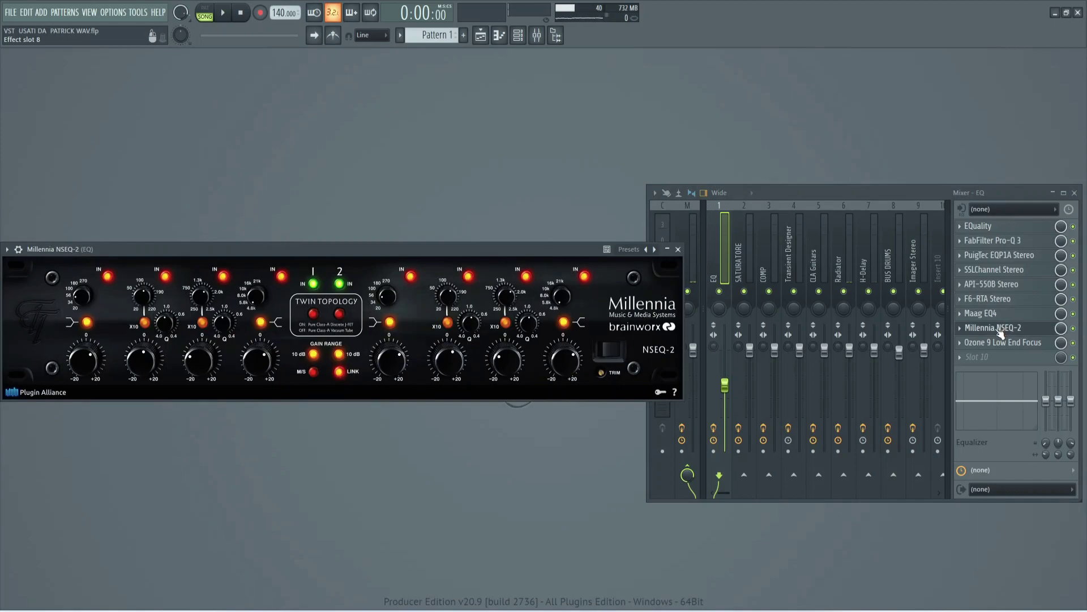
click(1001, 343)
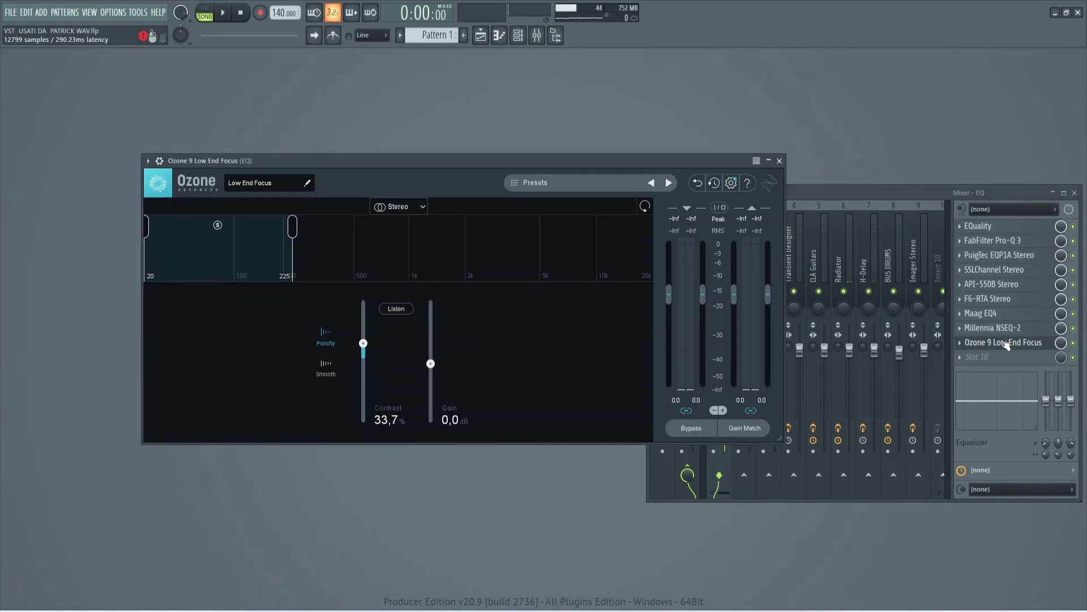
click(1005, 344)
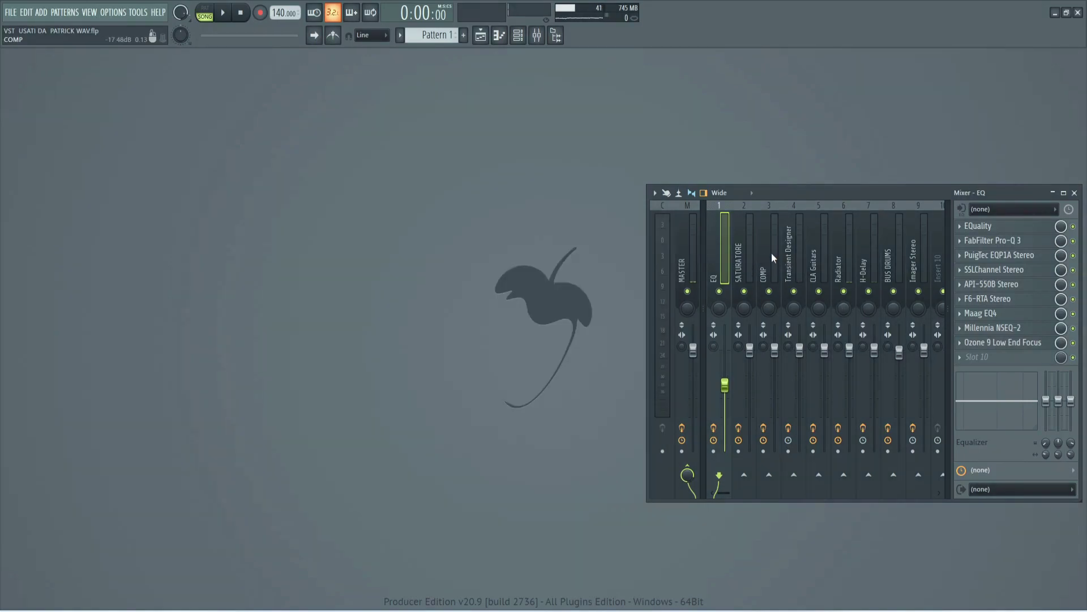
Step: Show the FabFilter Saturn 2 and Black Box HG-2 plugins on the SATURATORE track, bringing the HG-2 window fully into view
click(743, 254)
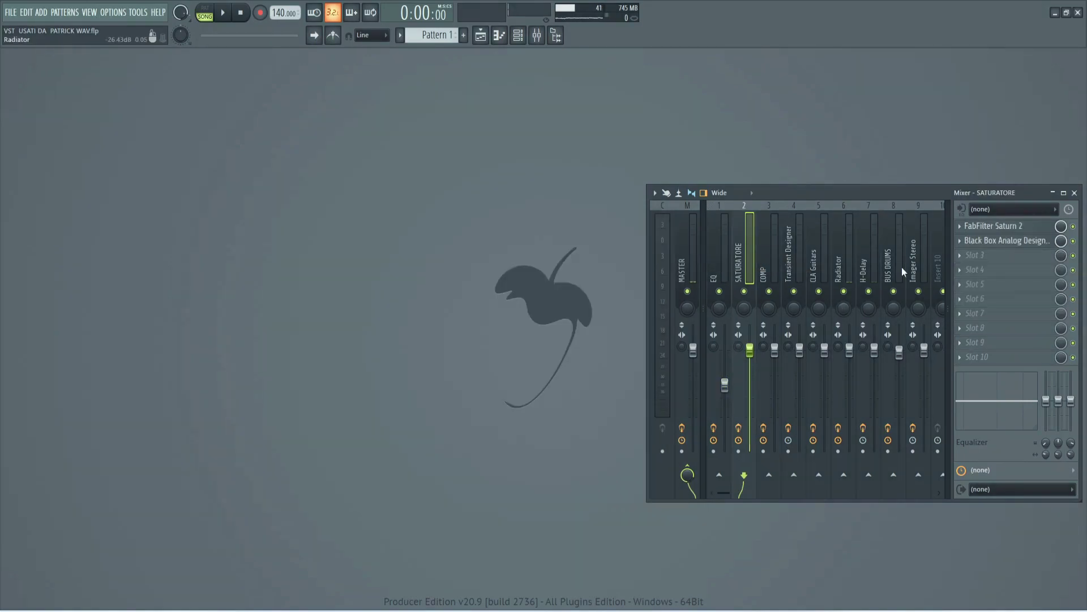
click(1009, 232)
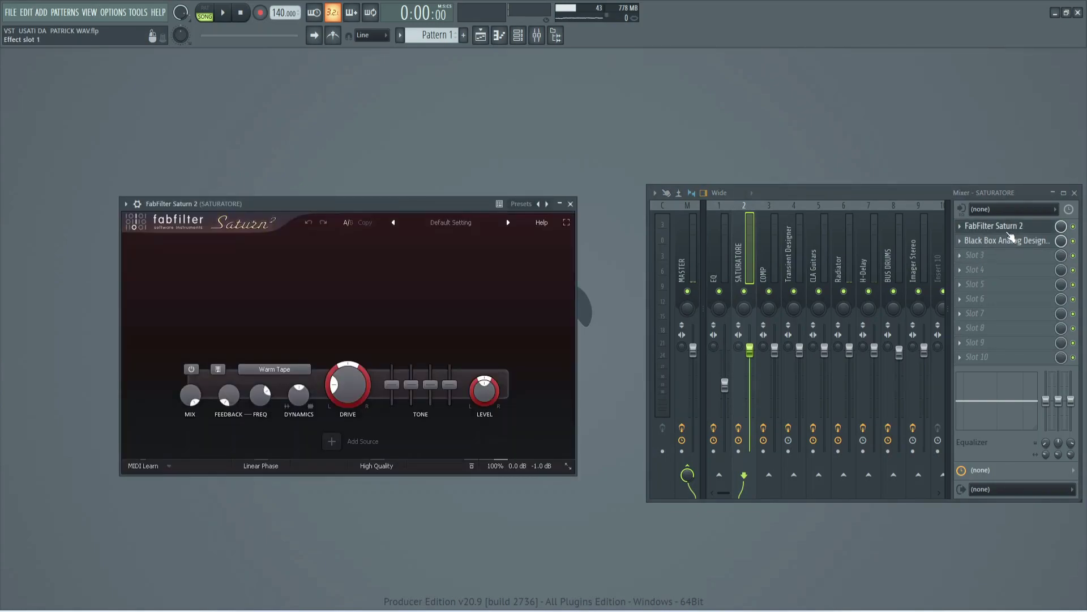
click(1011, 238)
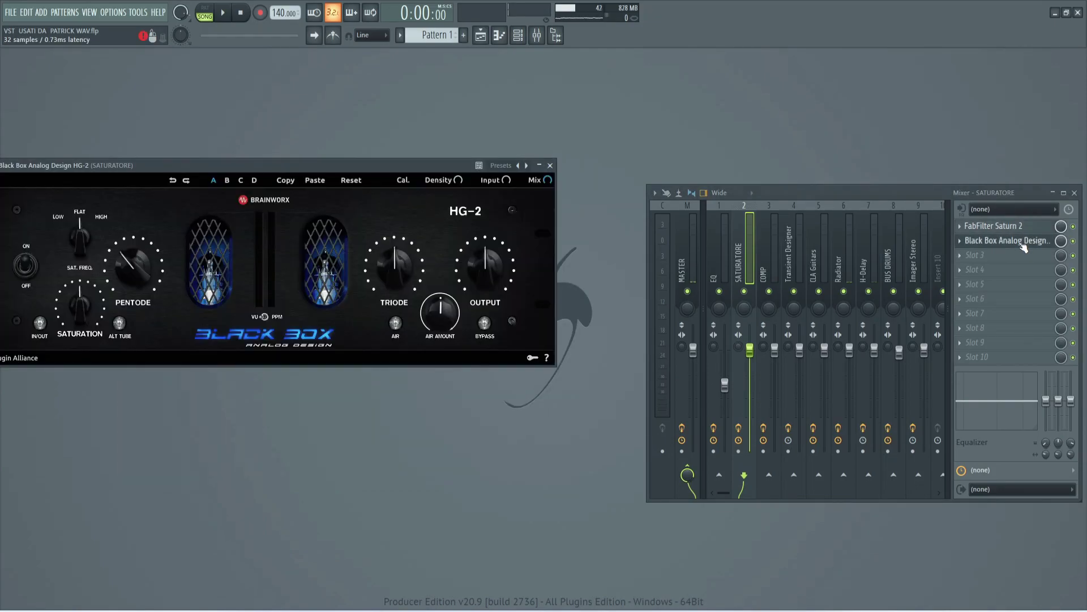
drag(440, 166, 548, 184)
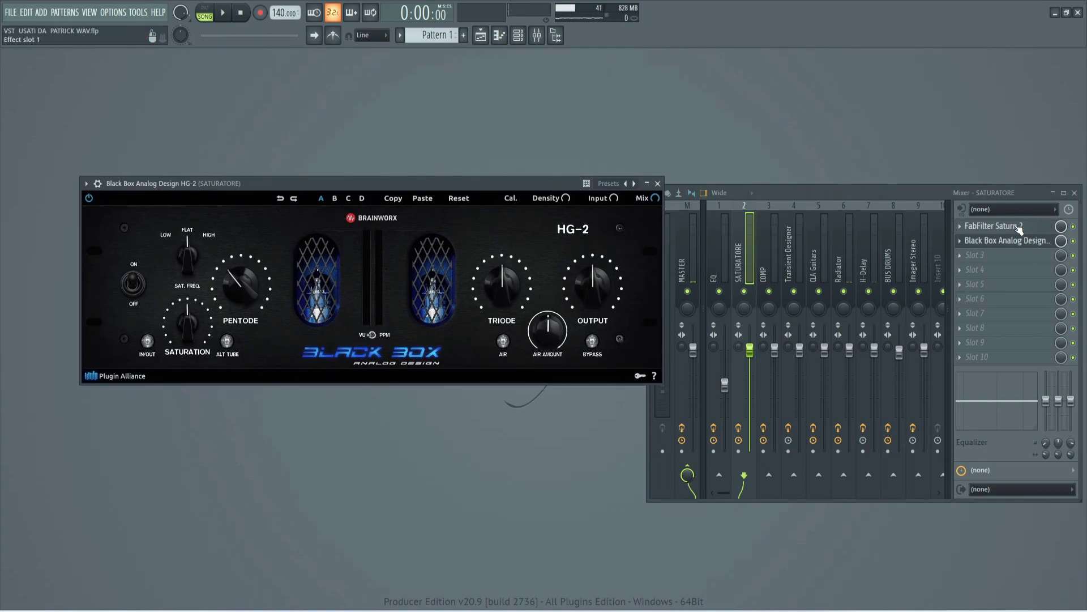
click(998, 242)
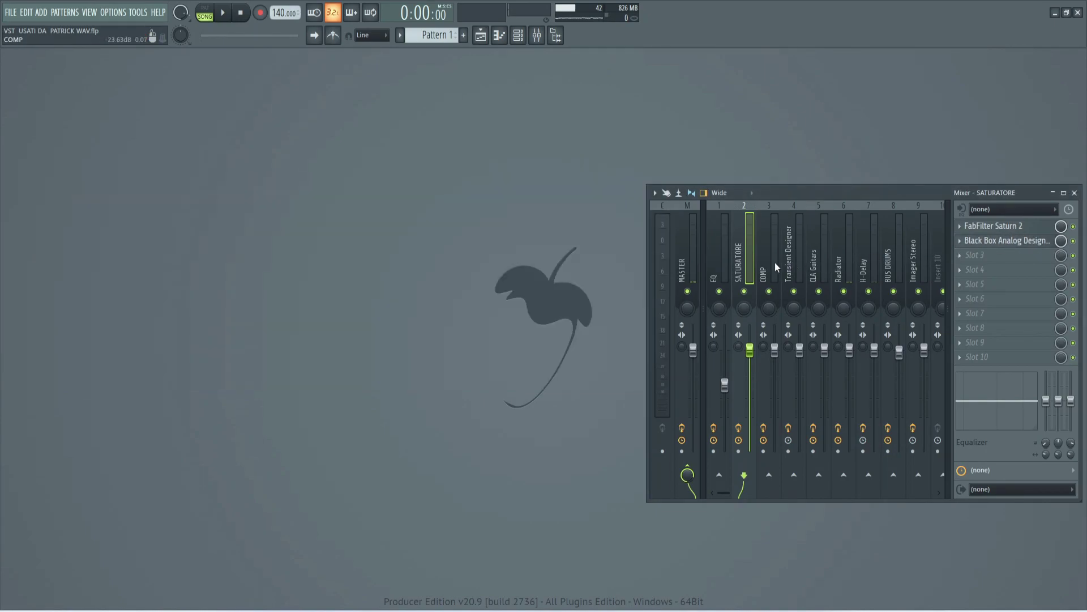
Step: Show the SSLComp Stereo compressor on the COMP track, move its window towards the mixer, and close it
click(770, 260)
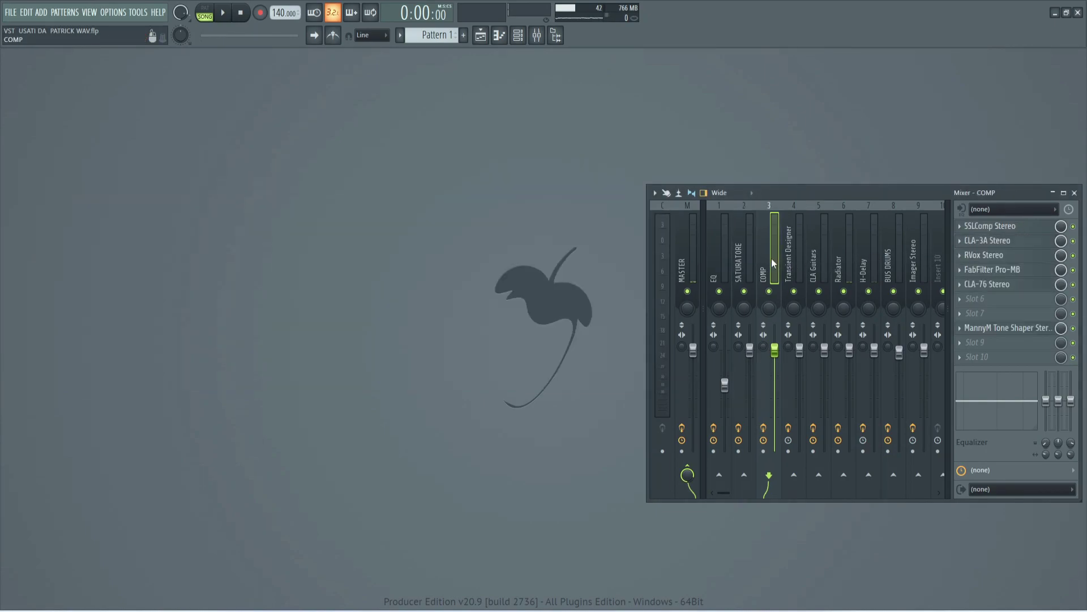
click(1004, 229)
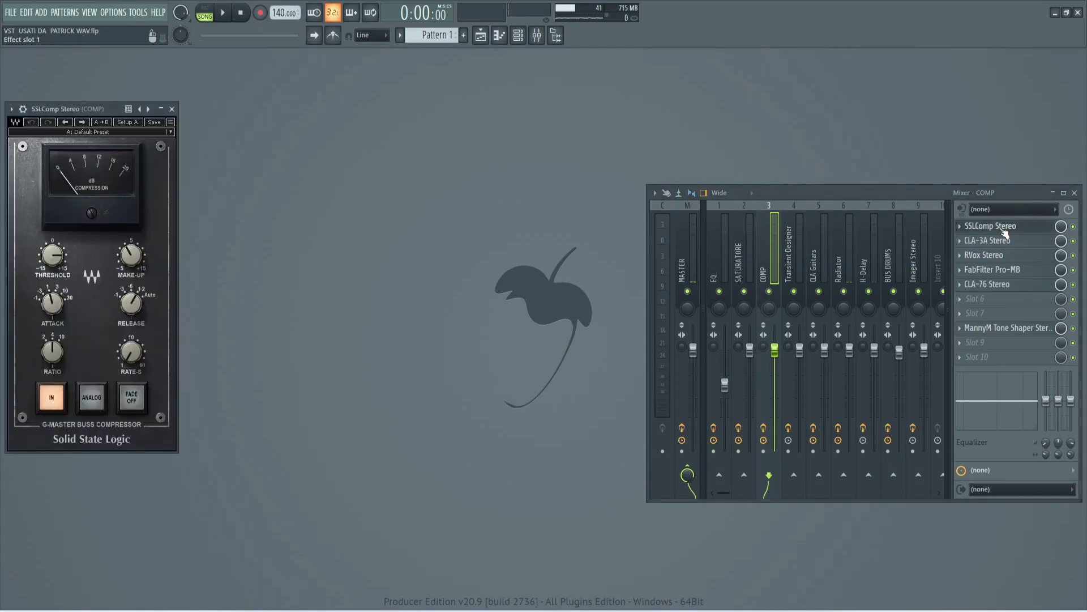
drag(86, 104, 309, 104)
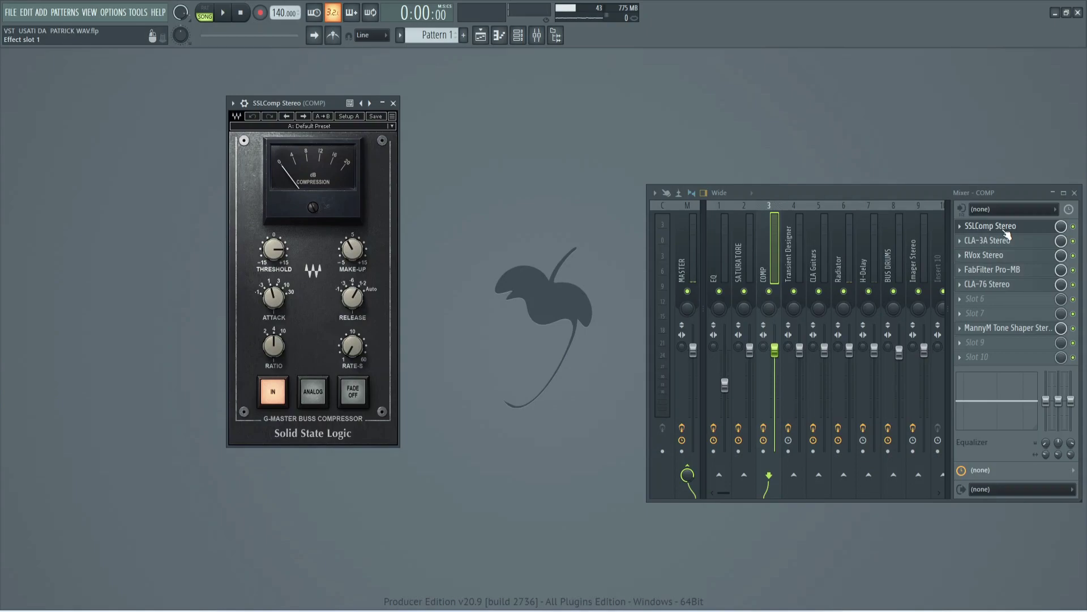
click(1006, 229)
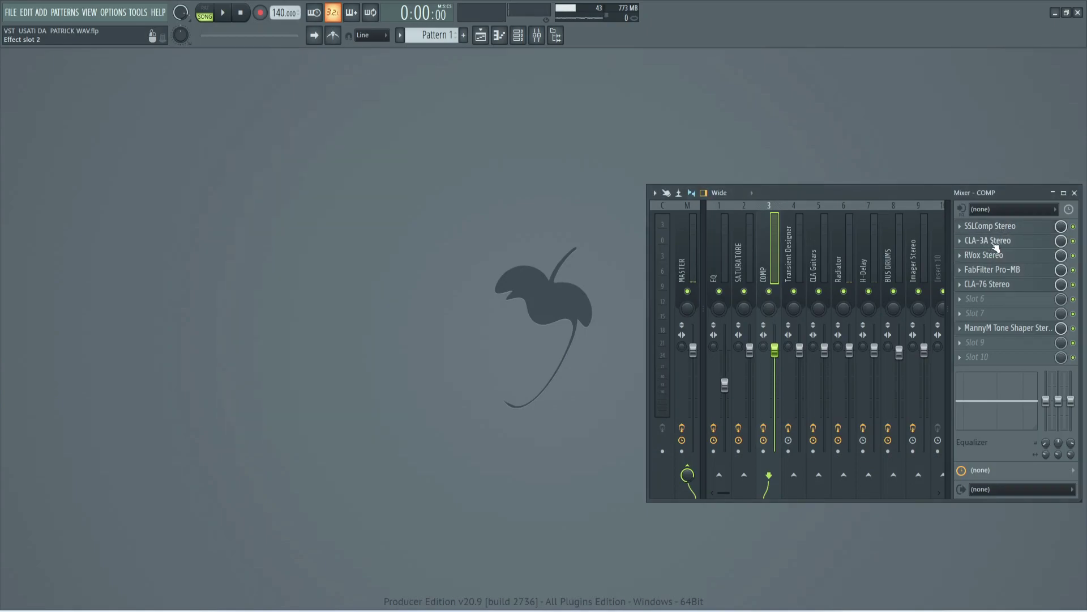
Step: View the CLA-3A Stereo and RVox Stereo compressors on the COMP track, closing each one after viewing
click(996, 245)
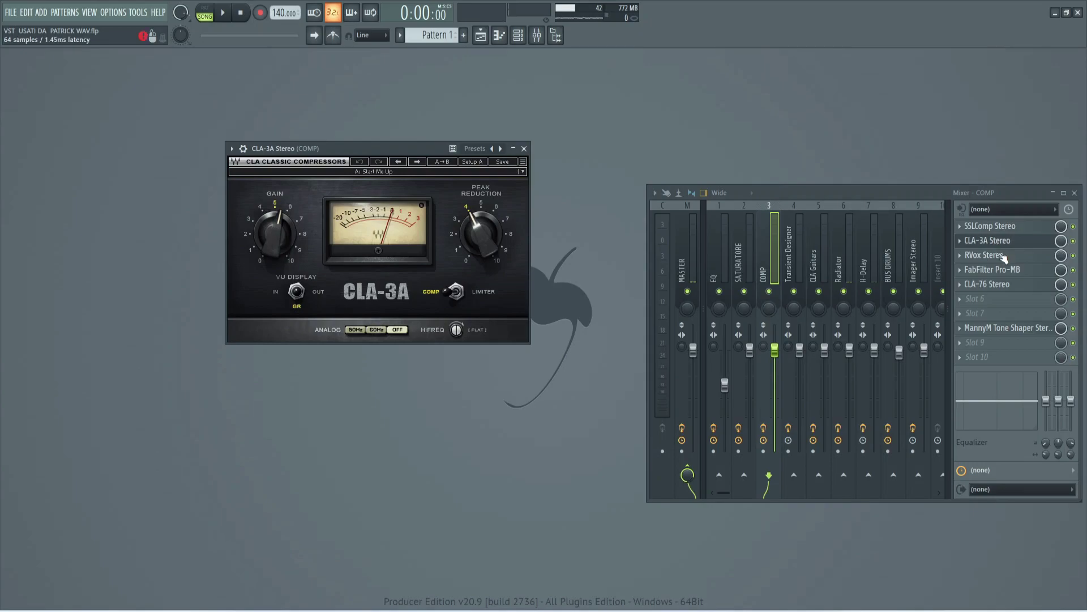
click(1006, 244)
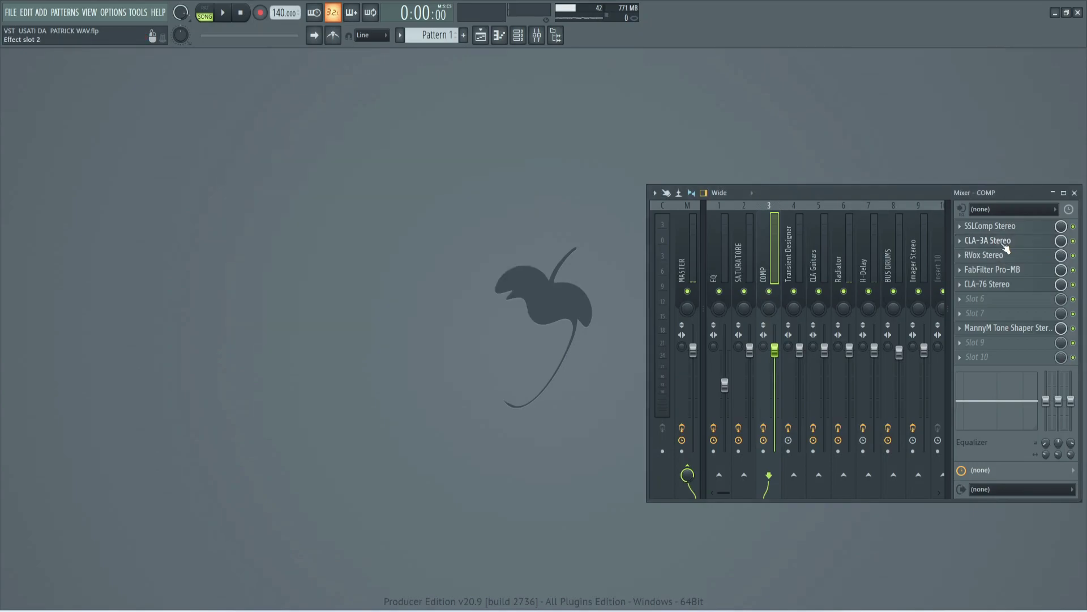
click(996, 258)
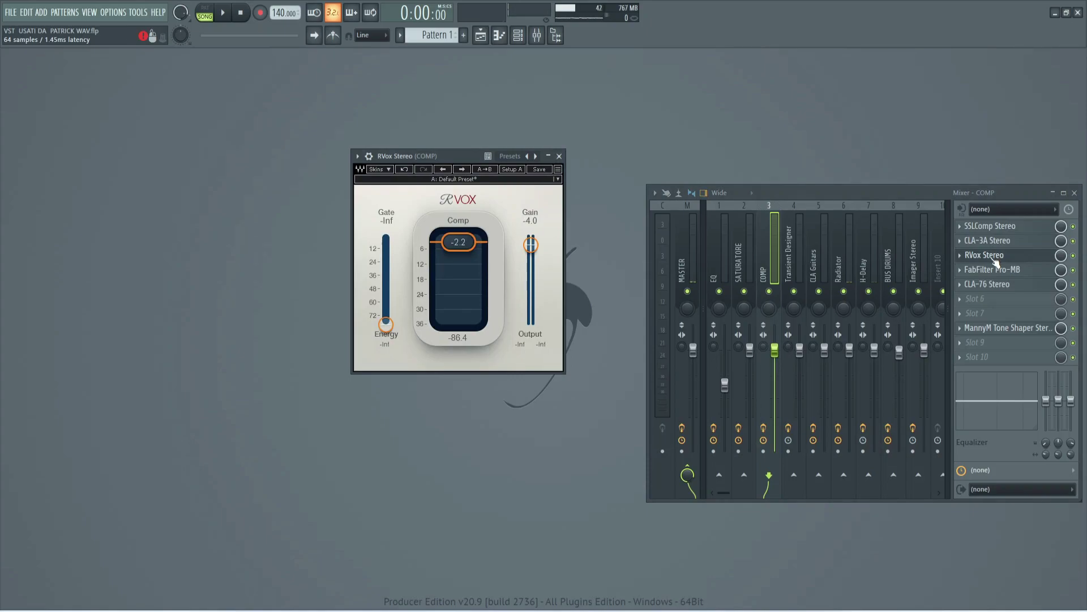
click(1015, 256)
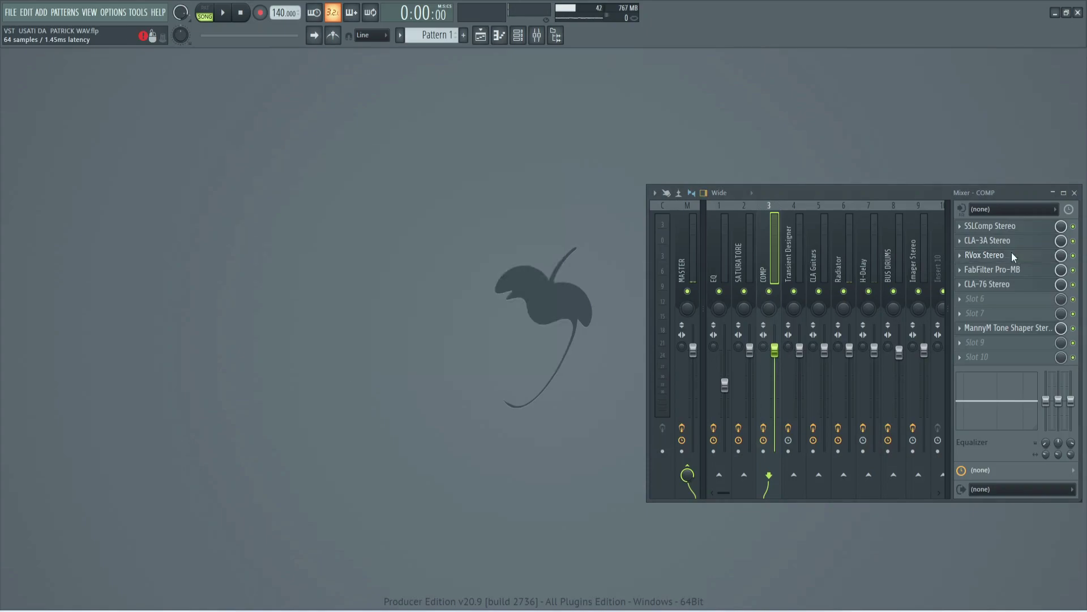
Step: Show FabFilter Pro-MB from the COMP track, raise its window so it is fully visible, and close it
click(1019, 272)
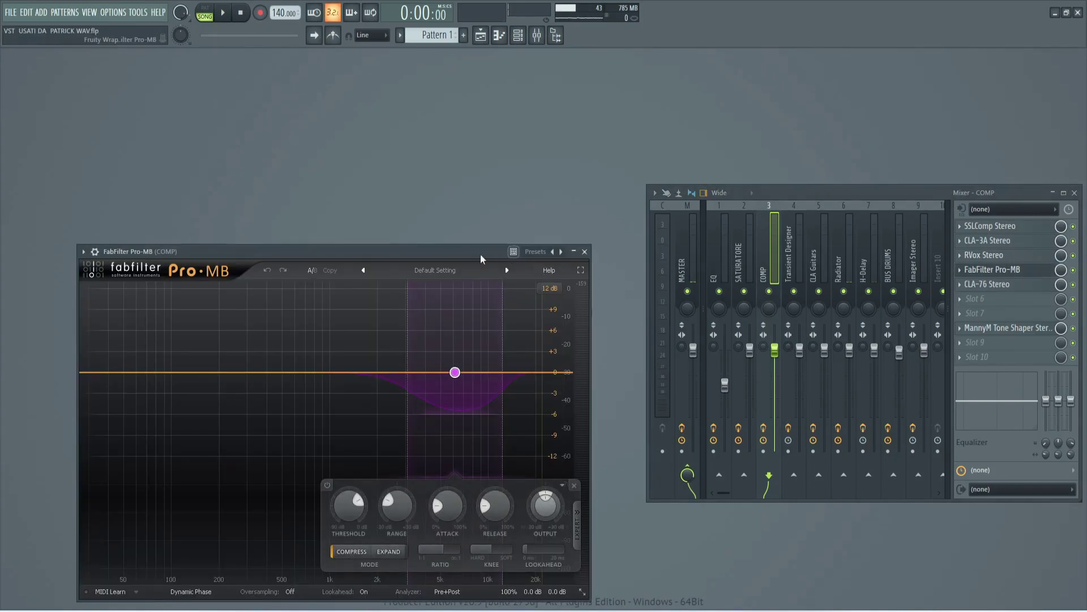
drag(487, 254, 525, 164)
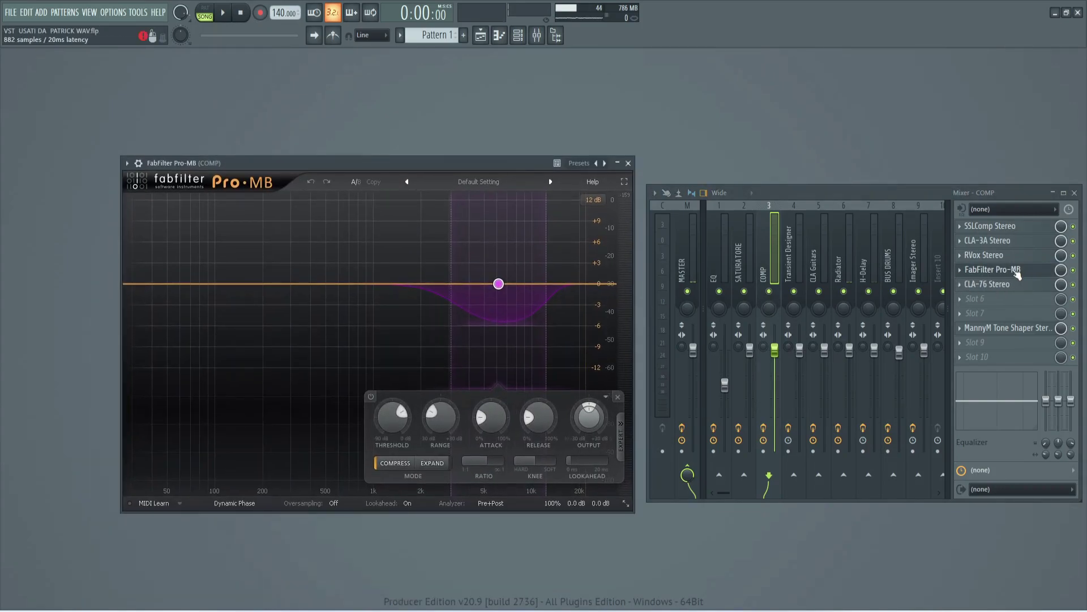
click(1018, 273)
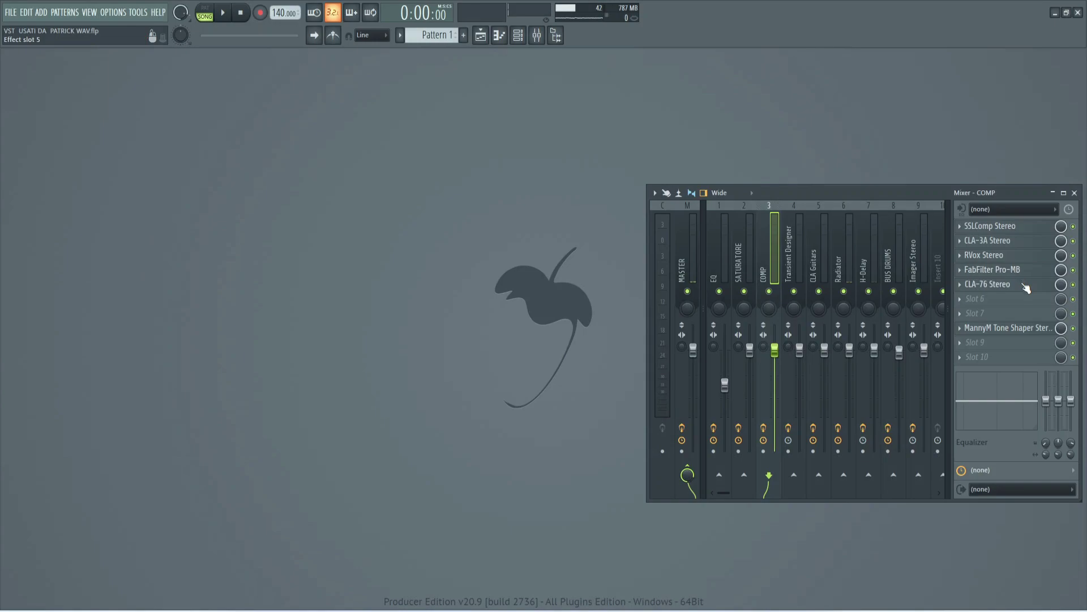
Step: View the COMP track's CLA-76 Stereo compressor in a raised window, and the MannyM Tone Shaper plugin, closing each
click(1023, 285)
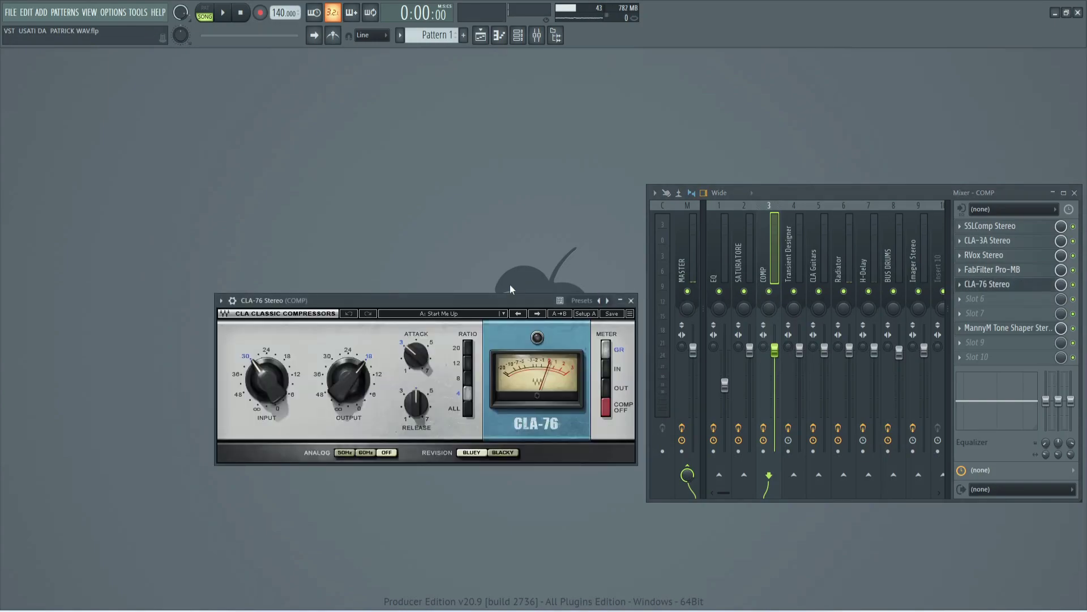
drag(484, 299, 464, 205)
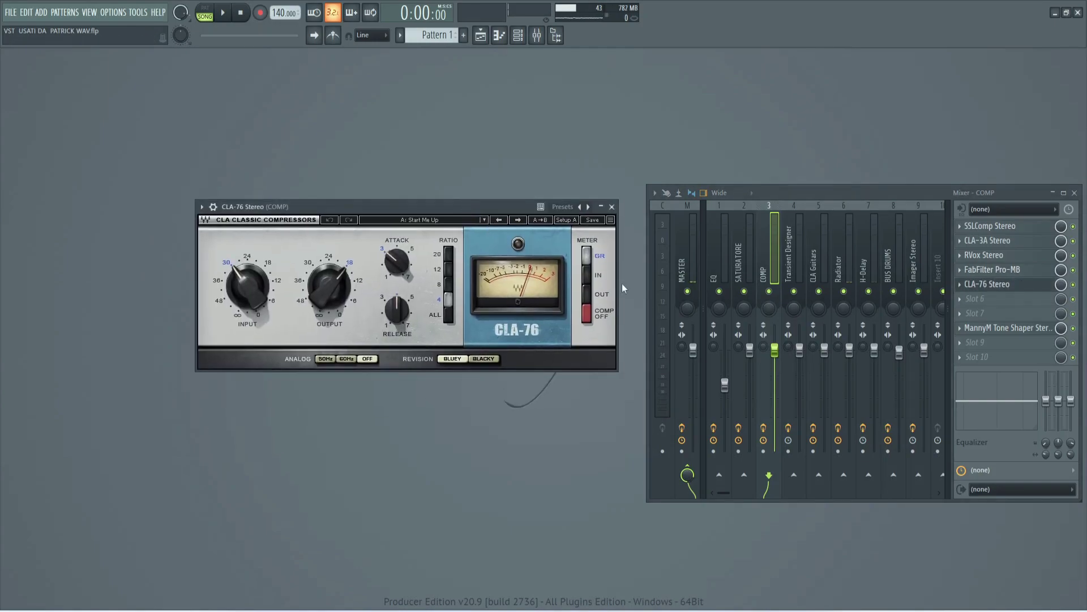
click(984, 290)
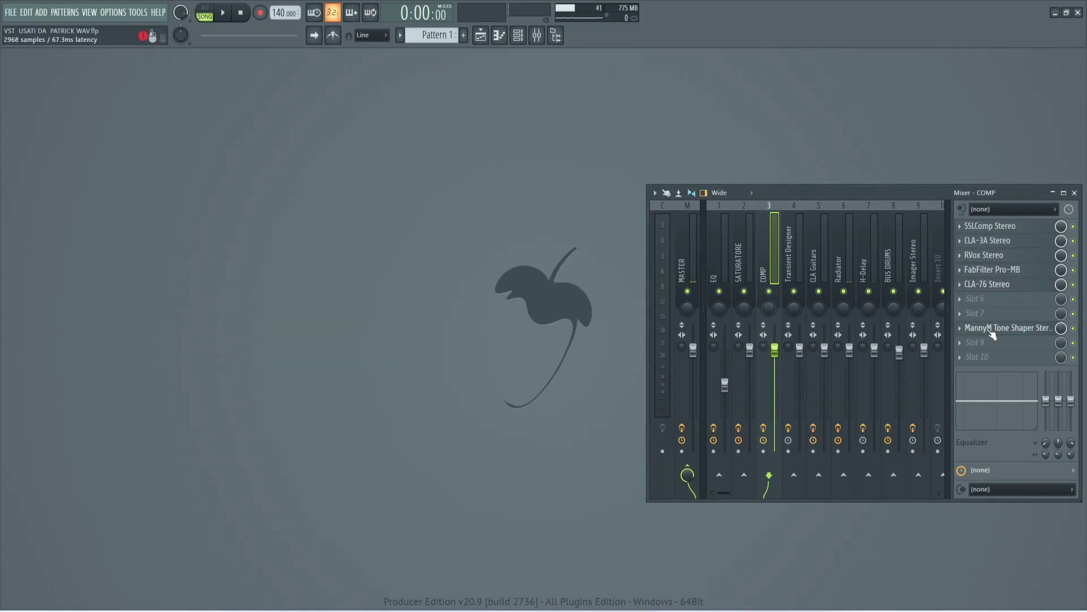
click(991, 330)
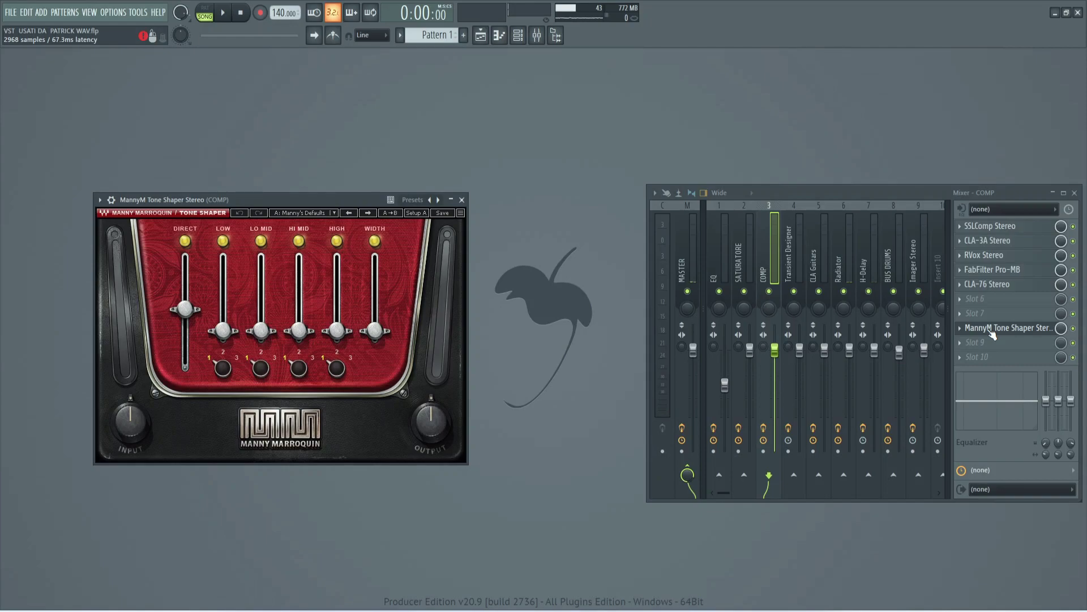
click(991, 330)
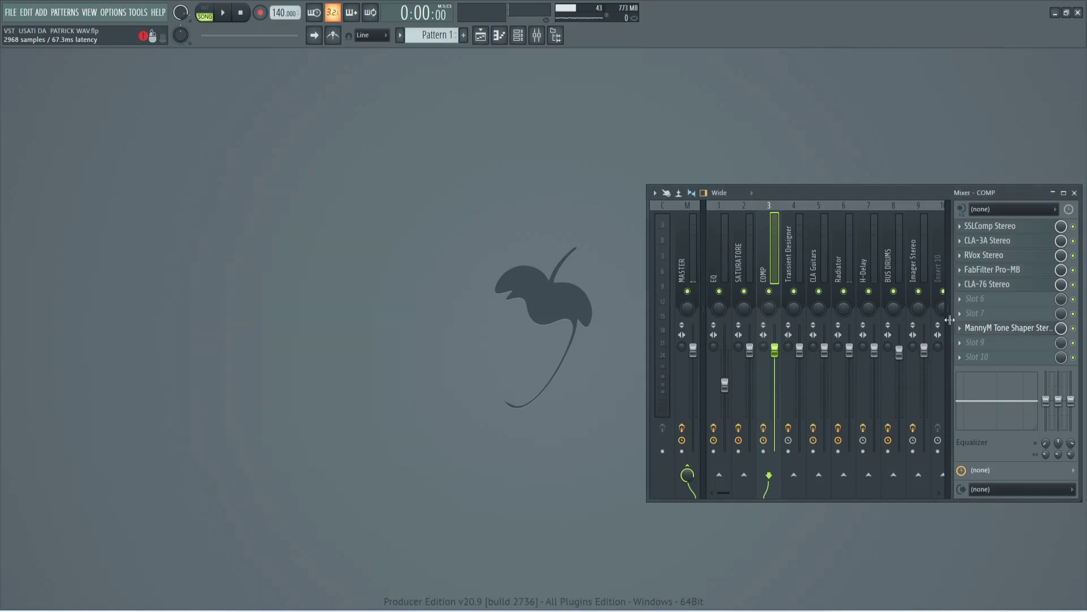
Step: Show SPL Transient Designer Plus from the Transient Designer track, move it off the mixer, and close it
click(797, 253)
click(992, 227)
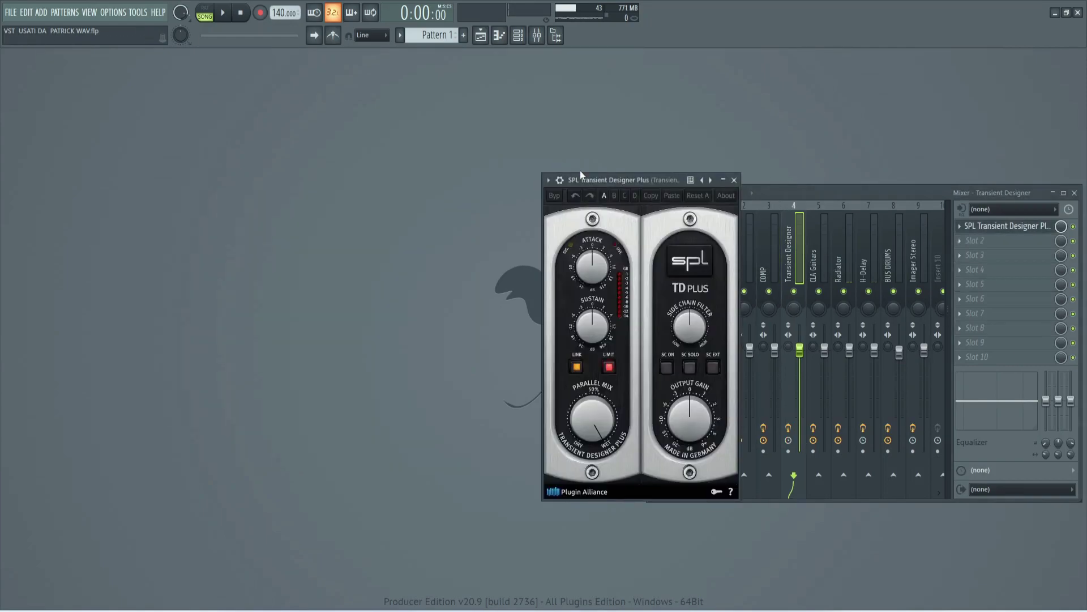
drag(574, 179, 406, 151)
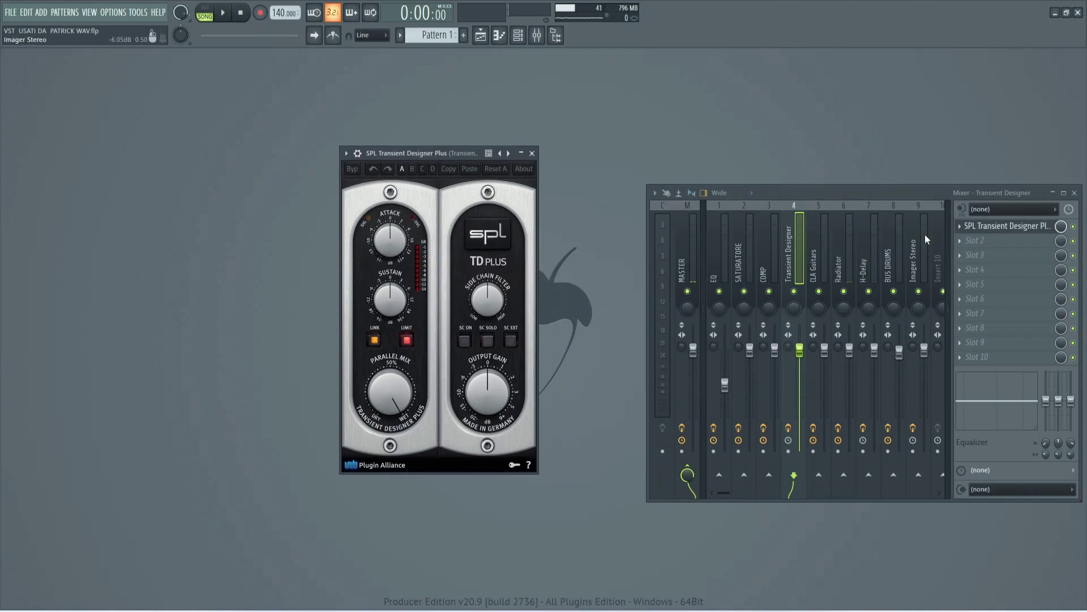
click(995, 226)
Step: Show CLA Guitars Stereo from the CLA Guitars track, move its window off the mixer, and close it
click(816, 250)
click(994, 226)
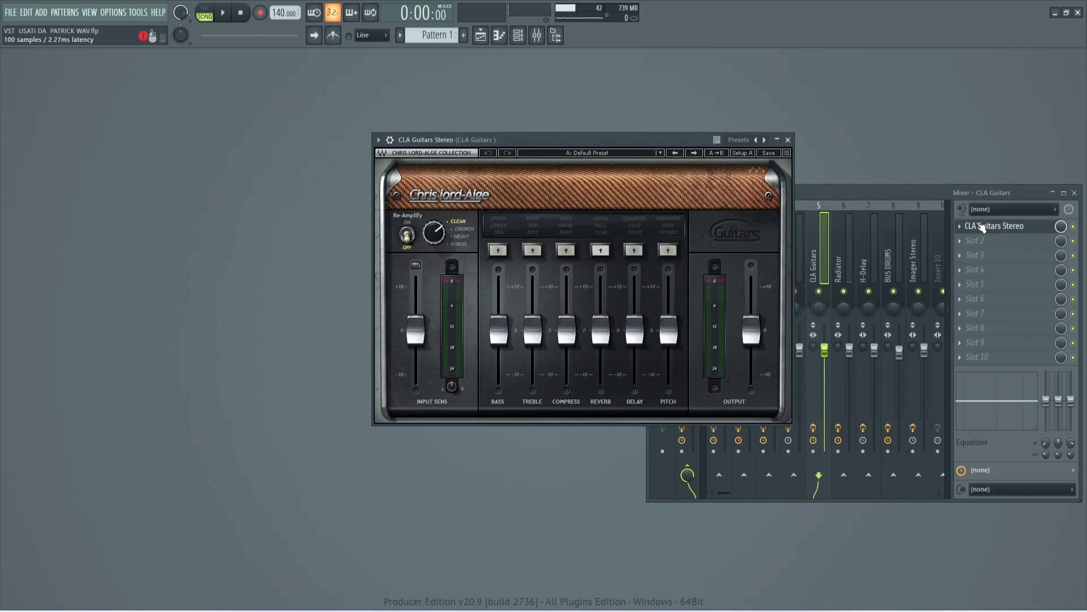
drag(594, 139, 411, 135)
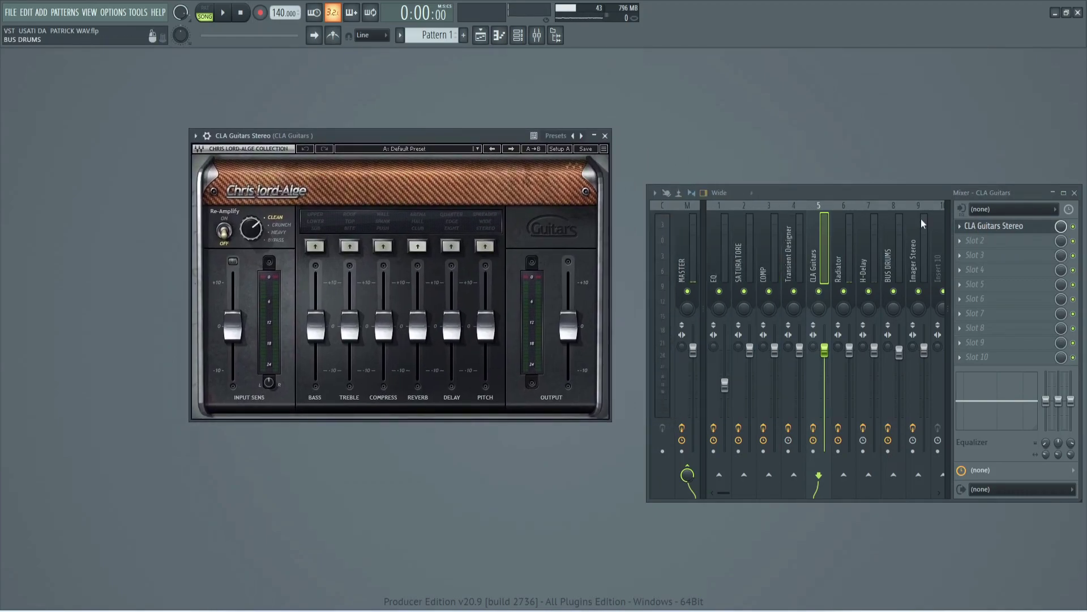
click(980, 228)
Step: Open the Soundtoys Radiator plugin from the Radiator mixer track to view it
click(839, 252)
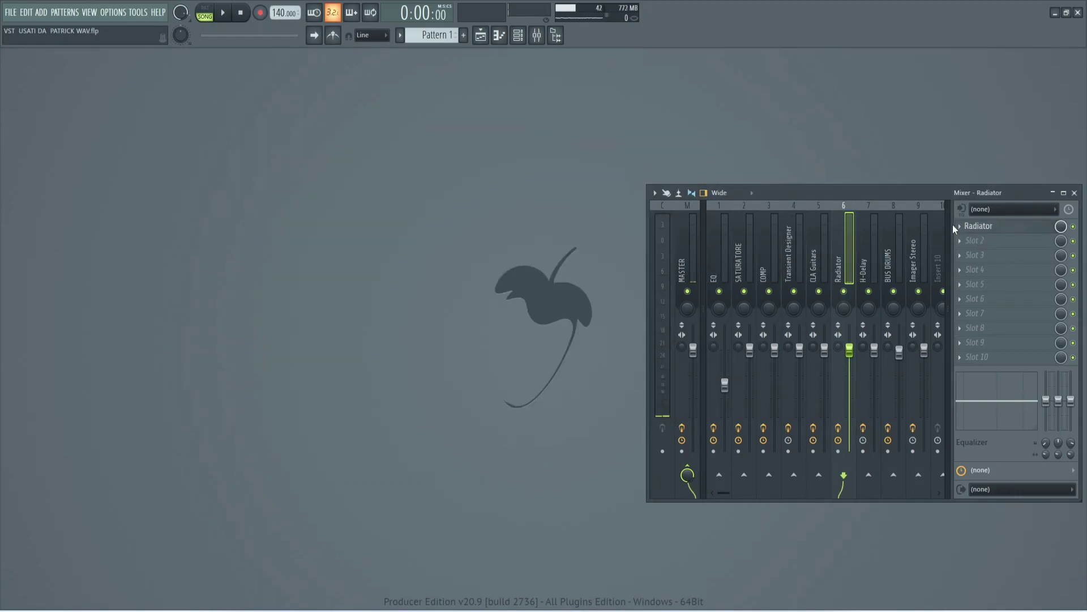
click(975, 227)
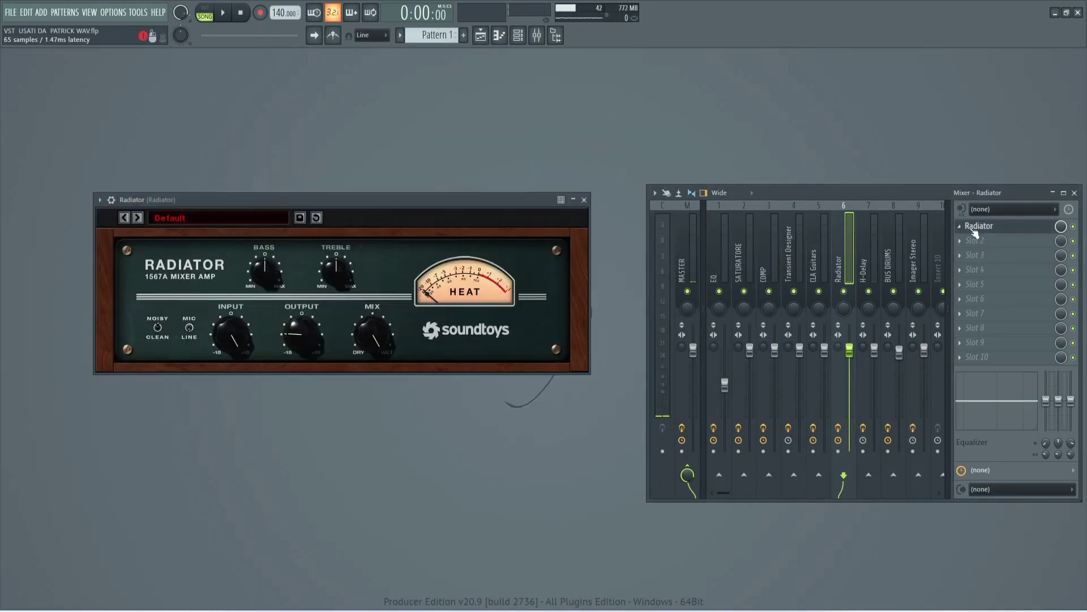
Step: Show H-Delay Stereo from the H-Delay mixer track, move its window off the mixer, and close it
click(868, 263)
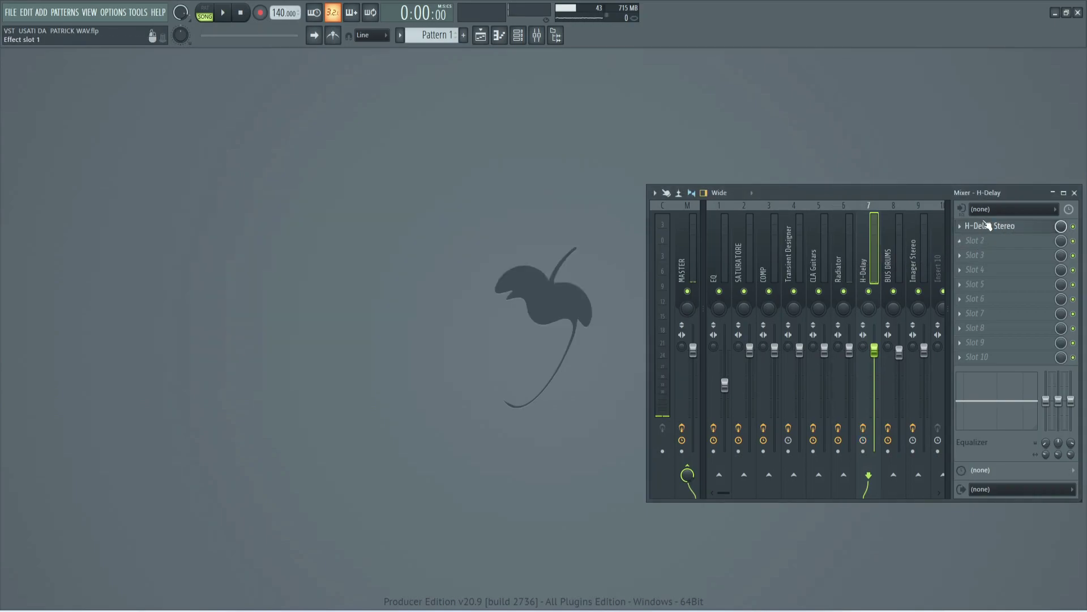
click(987, 225)
drag(666, 287, 396, 185)
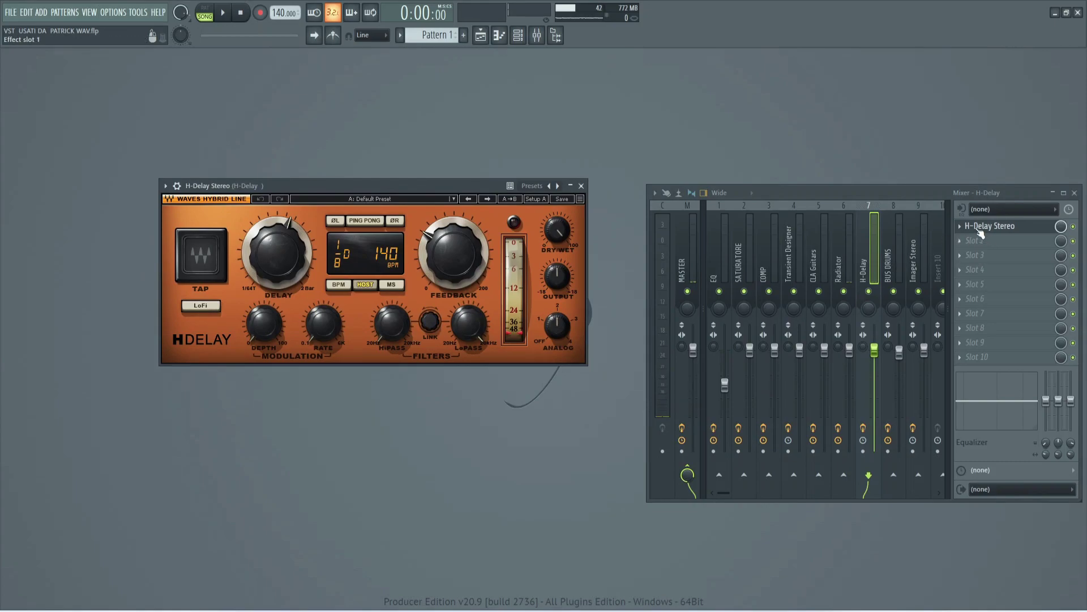
click(985, 227)
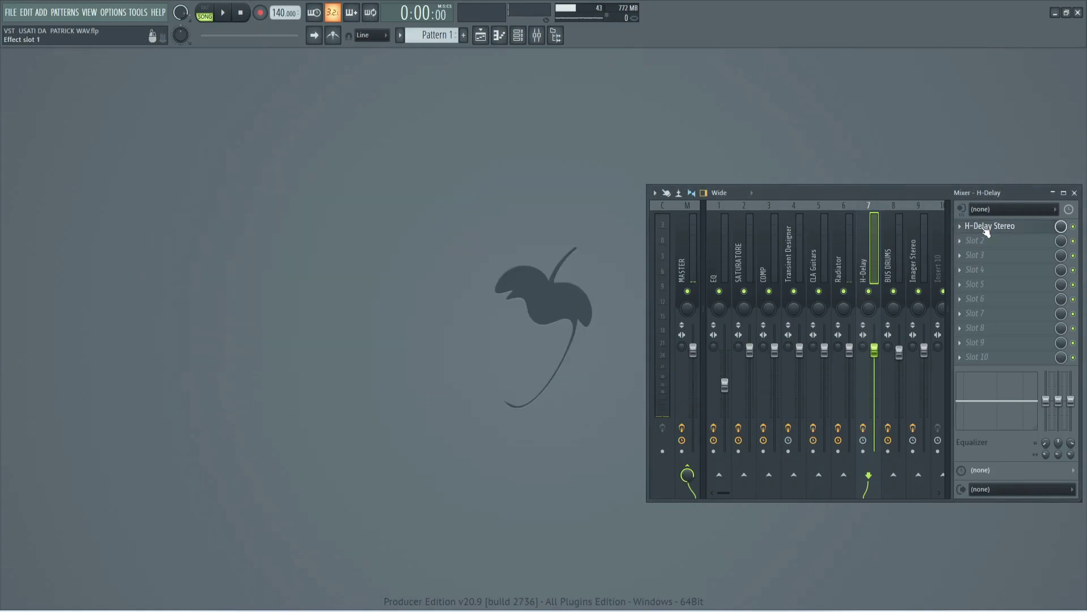
Step: Show Renaissance Axx Stereo from the BUS DRUMS track, move its window off the mixer, and close it
click(899, 257)
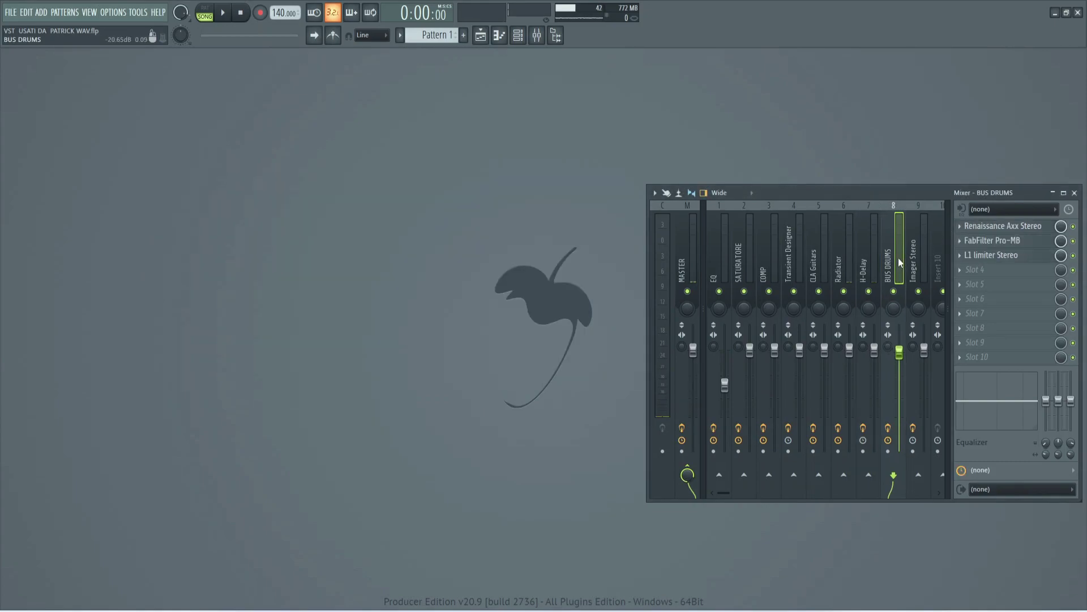
click(1014, 226)
drag(529, 254, 404, 151)
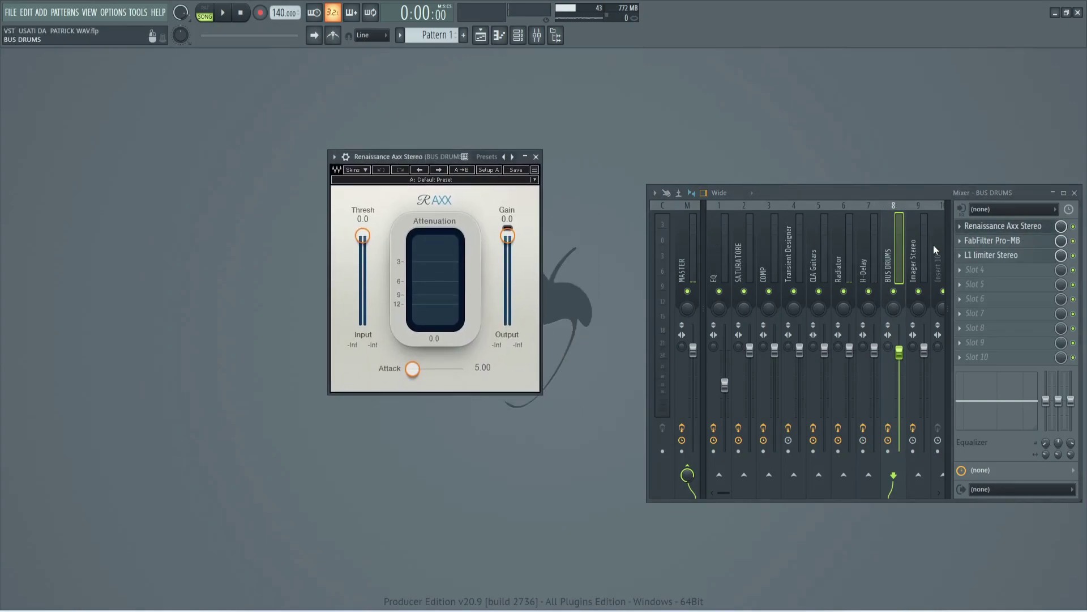
click(999, 226)
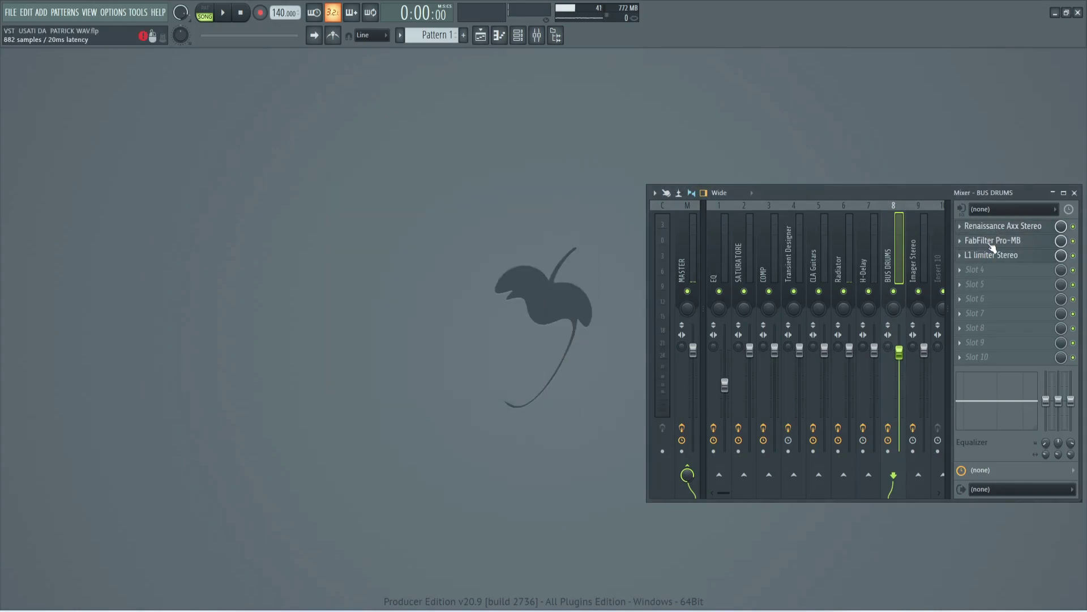
Step: View the BUS DRUMS track's FabFilter Pro-MB and L1 limiter Stereo plugins, moving each window aside and closing it
click(996, 241)
drag(725, 250, 559, 154)
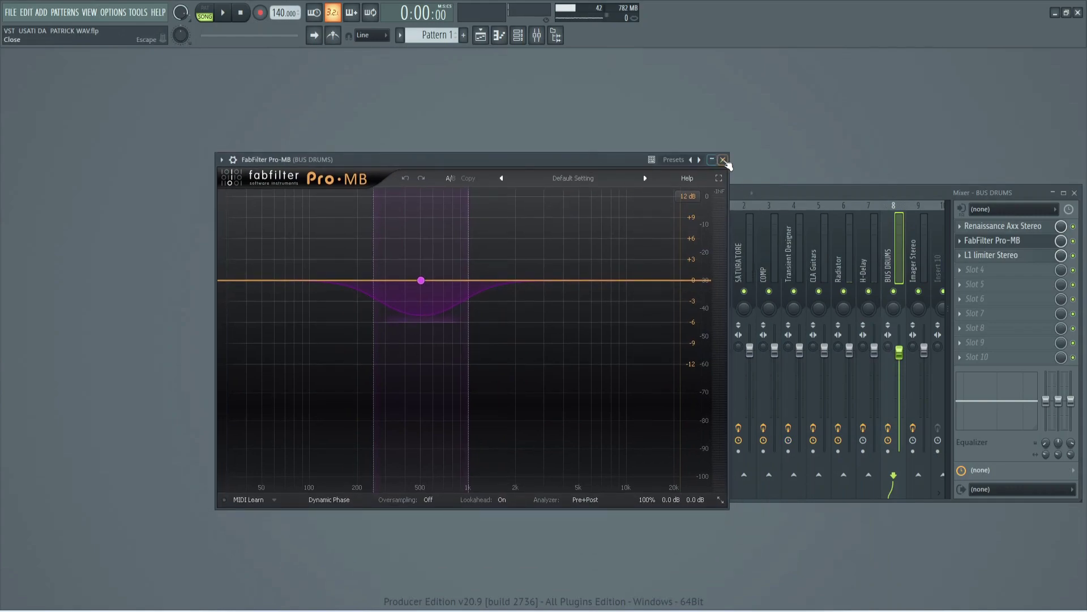
click(722, 159)
click(1006, 256)
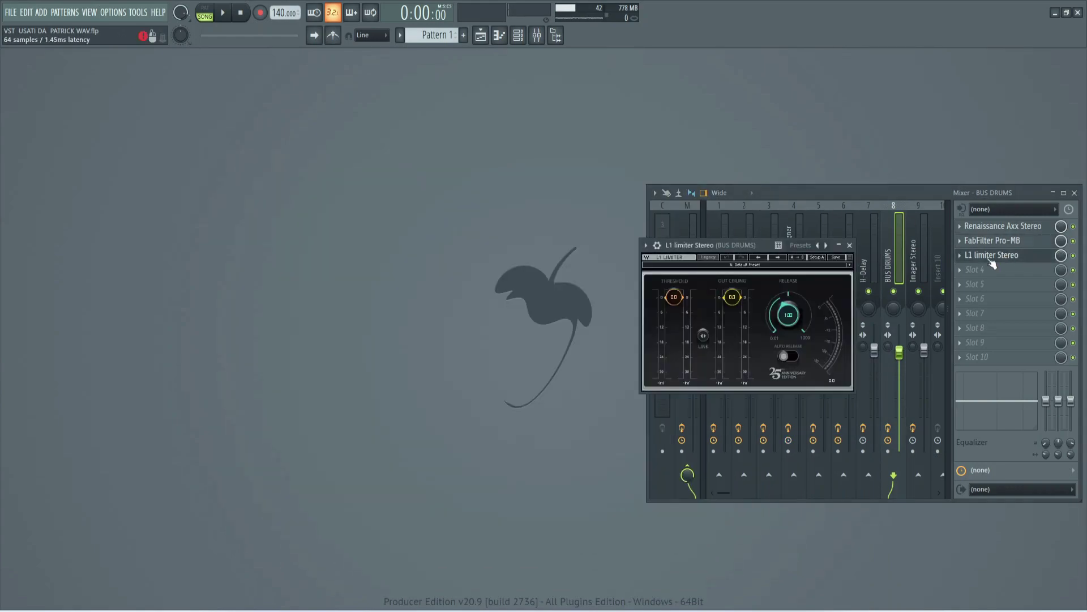
drag(753, 241, 435, 183)
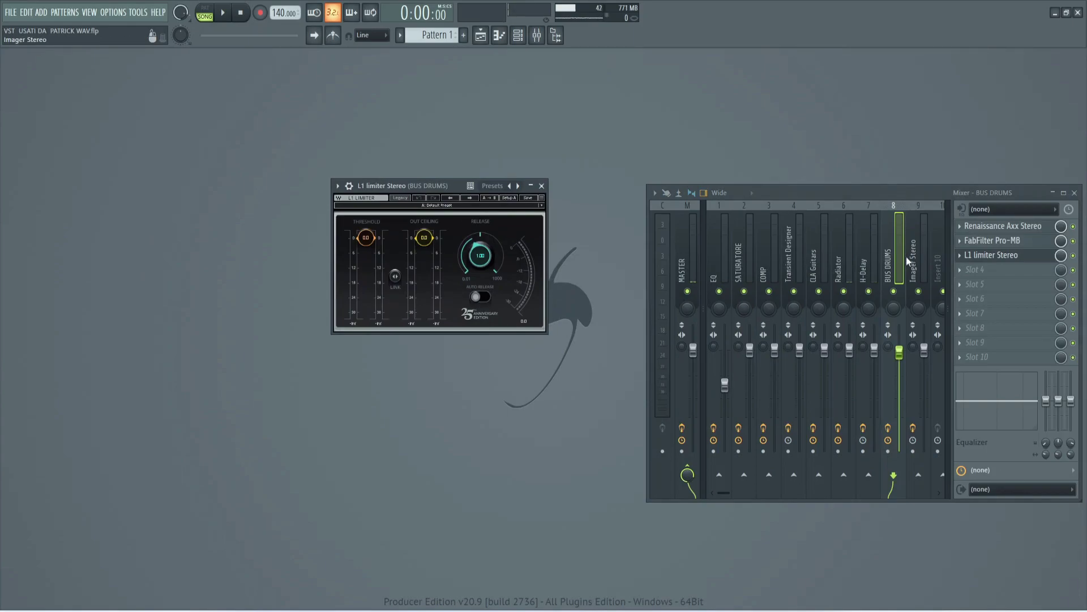
click(1006, 256)
Step: Show S1 Imager Stereo from the Imager Stereo track, reposition its window clear of the mixer, and close it
click(919, 263)
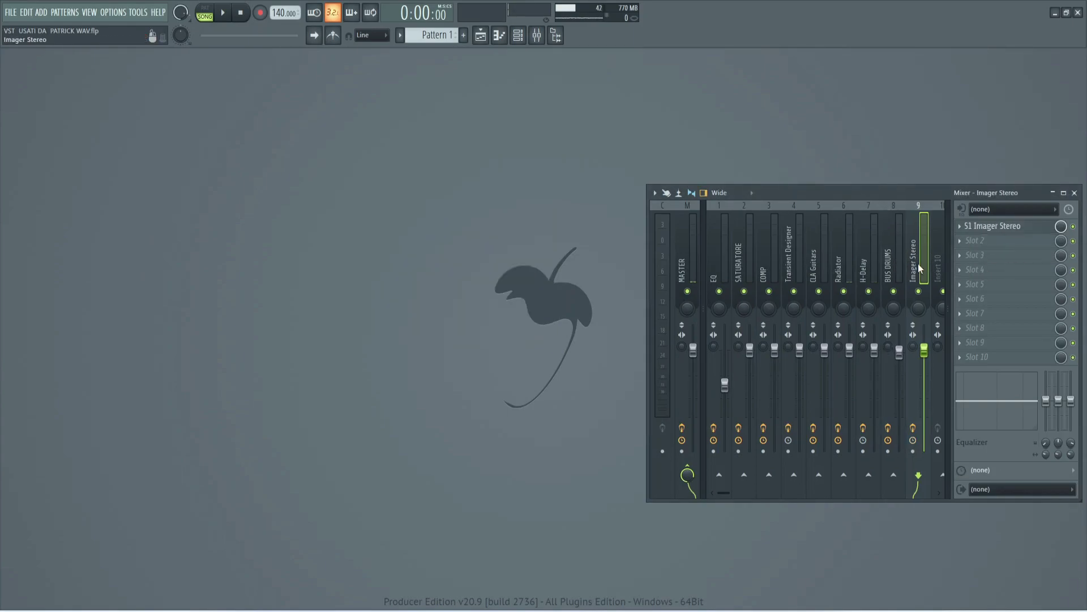
click(1008, 228)
drag(177, 112, 435, 156)
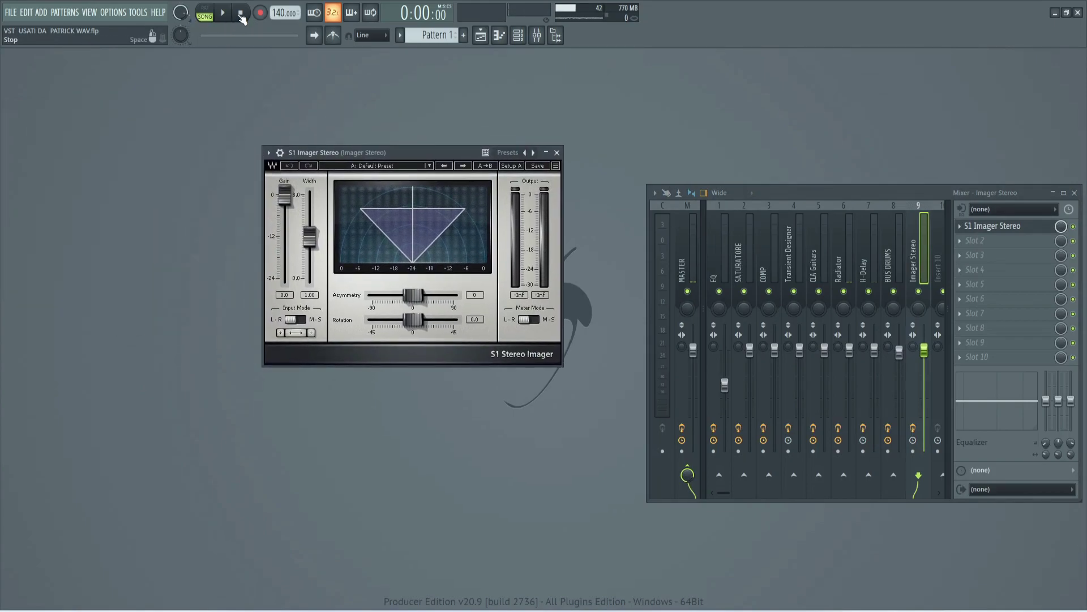
click(557, 153)
Step: Show StandardCLIP from the MASTER track, move its window off the mixer, and close it
click(687, 238)
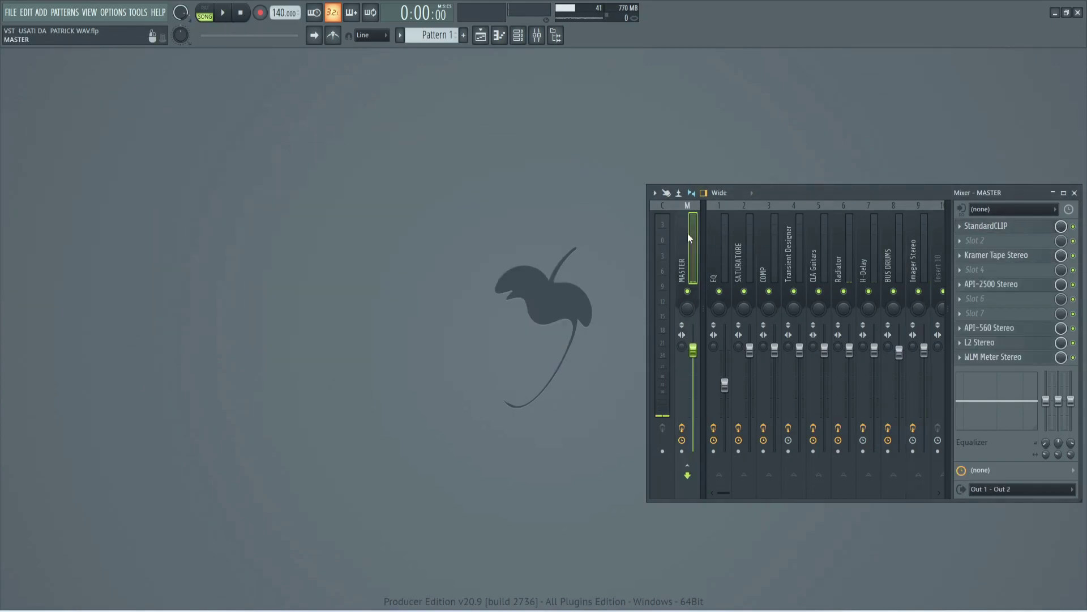
click(999, 225)
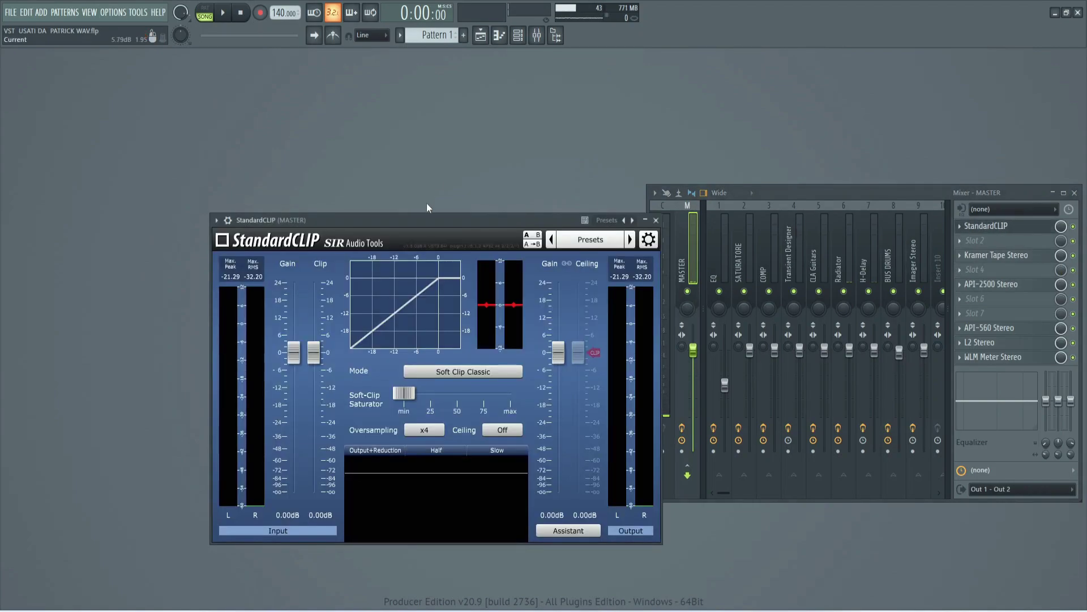
drag(412, 215, 344, 113)
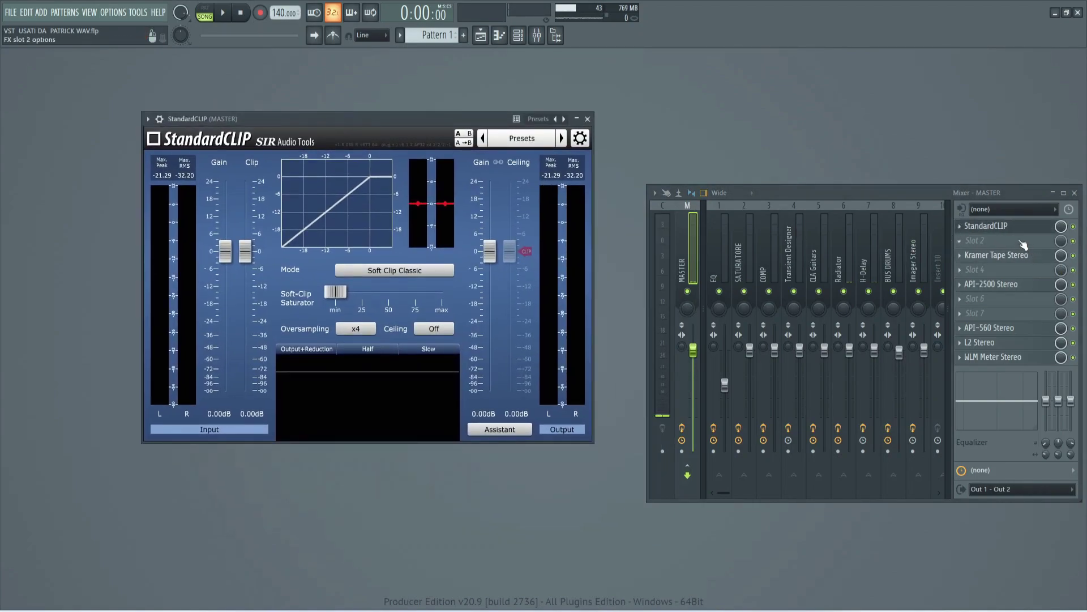
click(1002, 227)
Step: Show the MASTER track's Kramer Tape Stereo plugin, move its window off the mixer, and close it
click(999, 255)
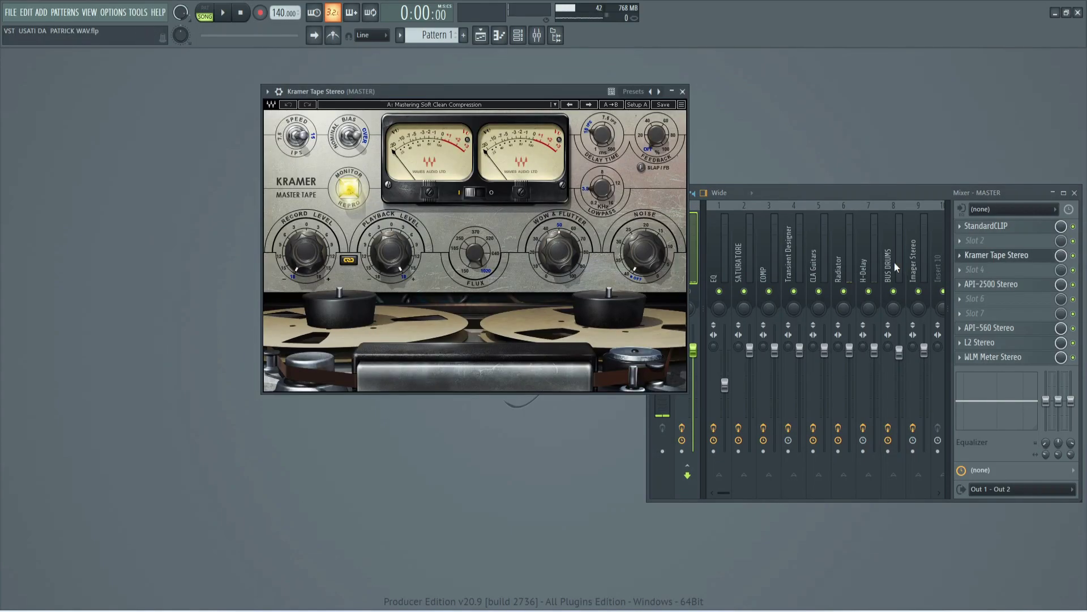
drag(516, 92, 415, 96)
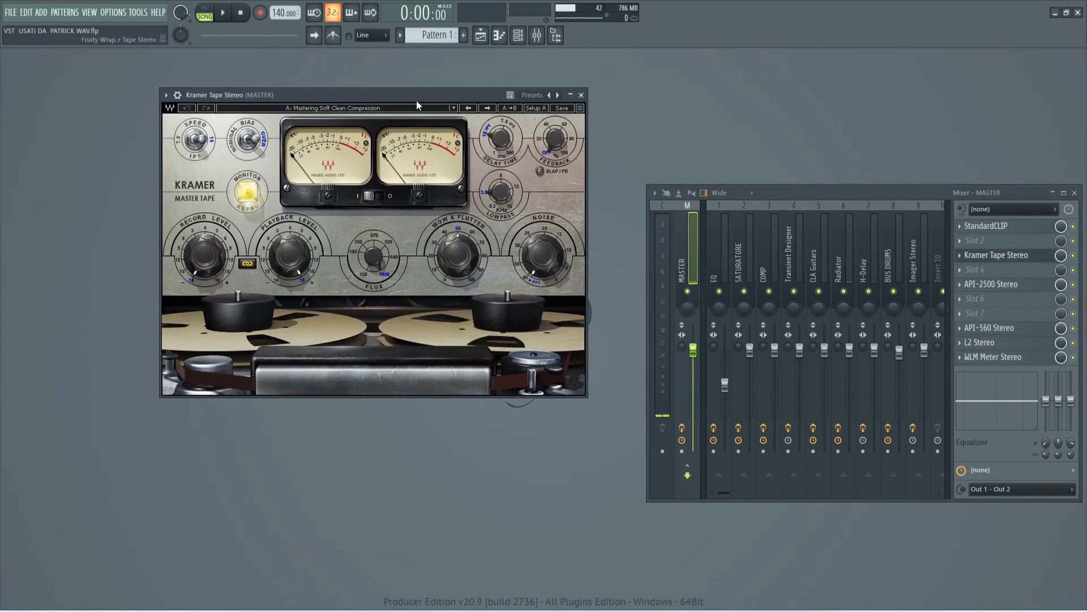
click(1012, 257)
Step: View the MASTER track's API-2500 Stereo compressor and API-560 Stereo equalizer, closing each plugin window
click(1008, 285)
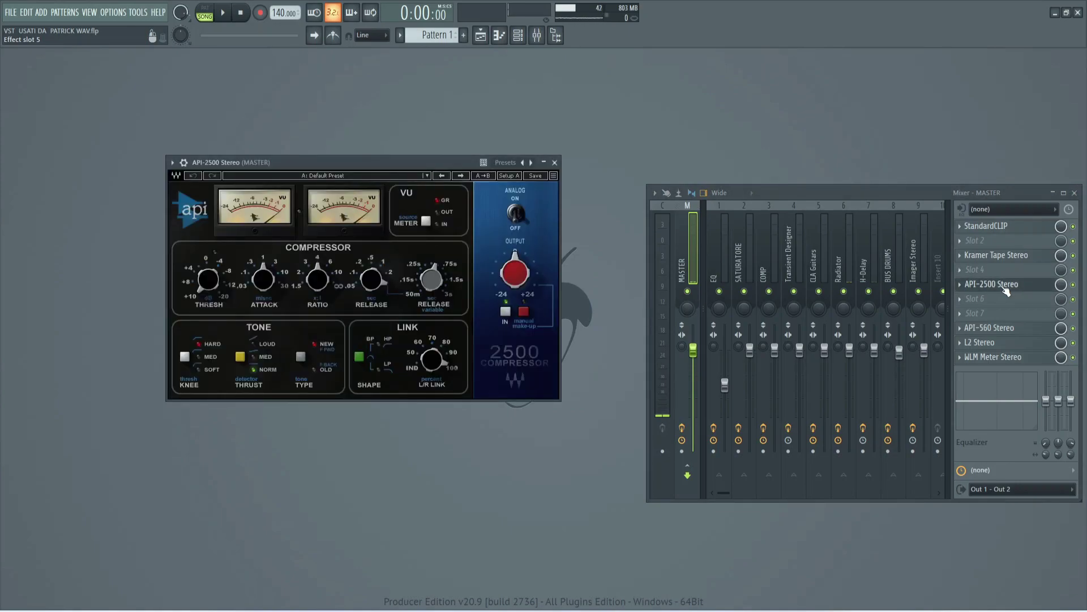
click(1006, 286)
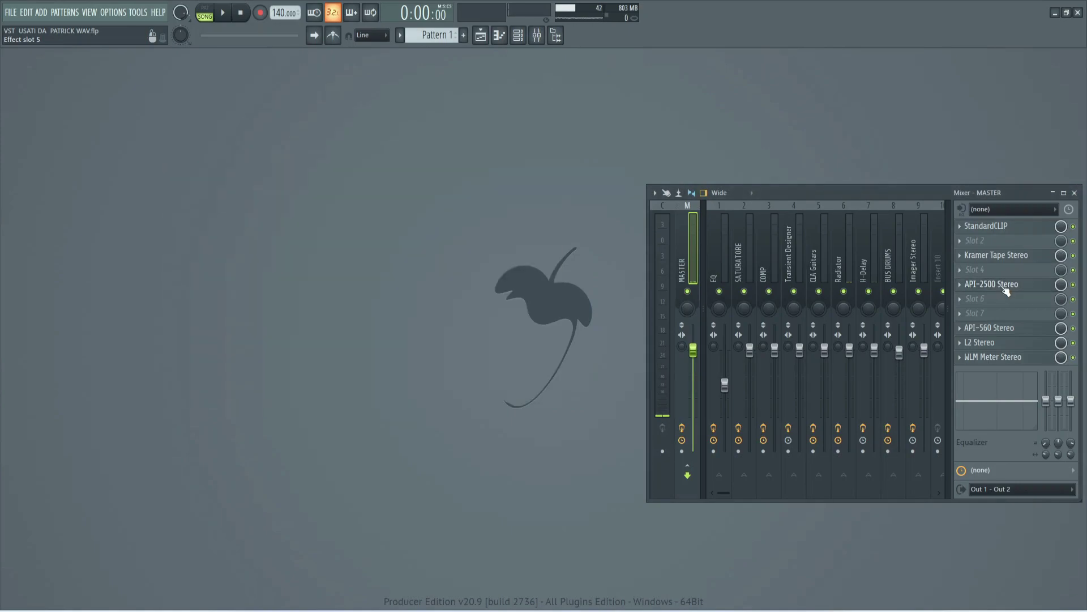
click(1009, 330)
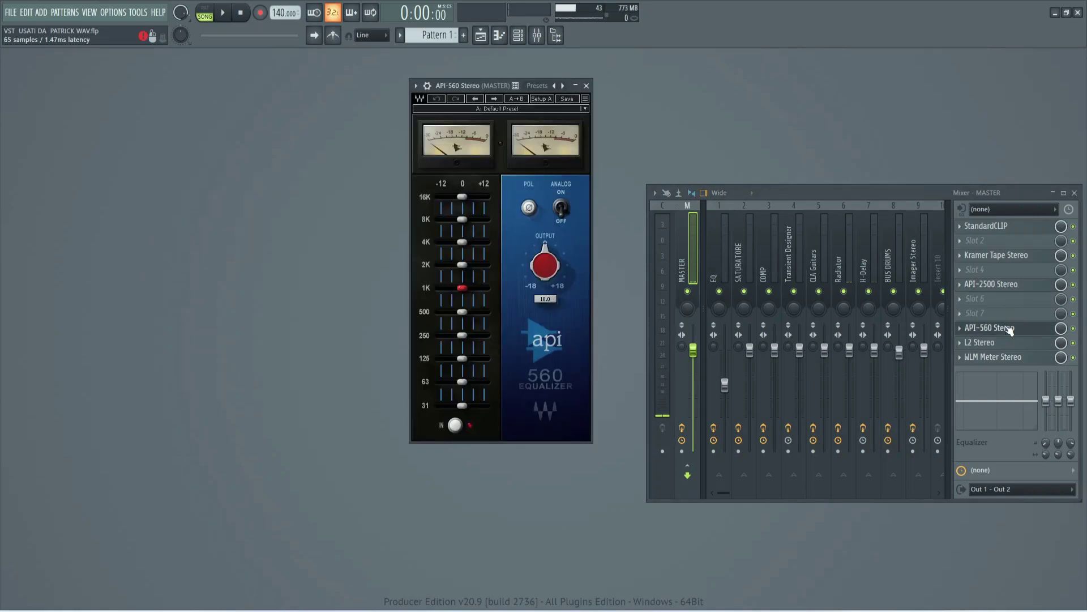
click(1008, 327)
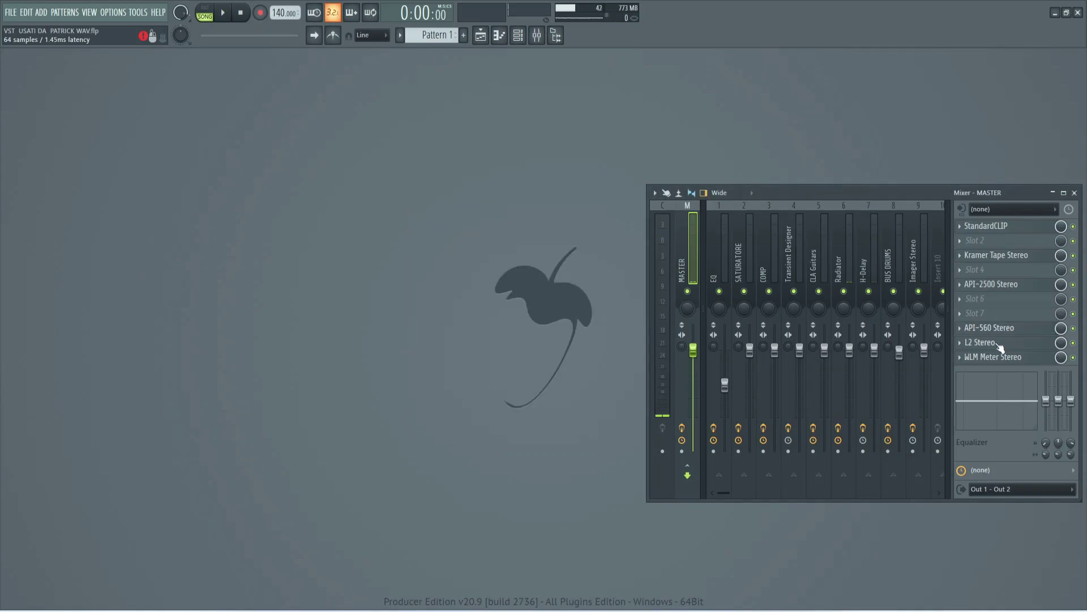
Step: View the MASTER track's L2 Stereo limiter and close it, and open WLM Meter Stereo
click(999, 343)
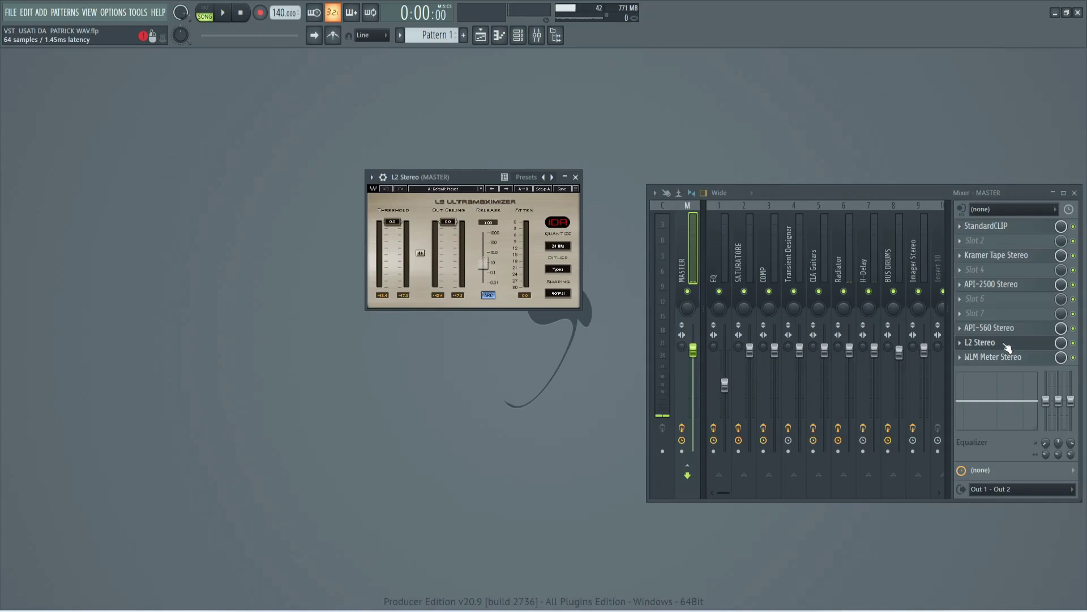
click(1006, 343)
click(1007, 360)
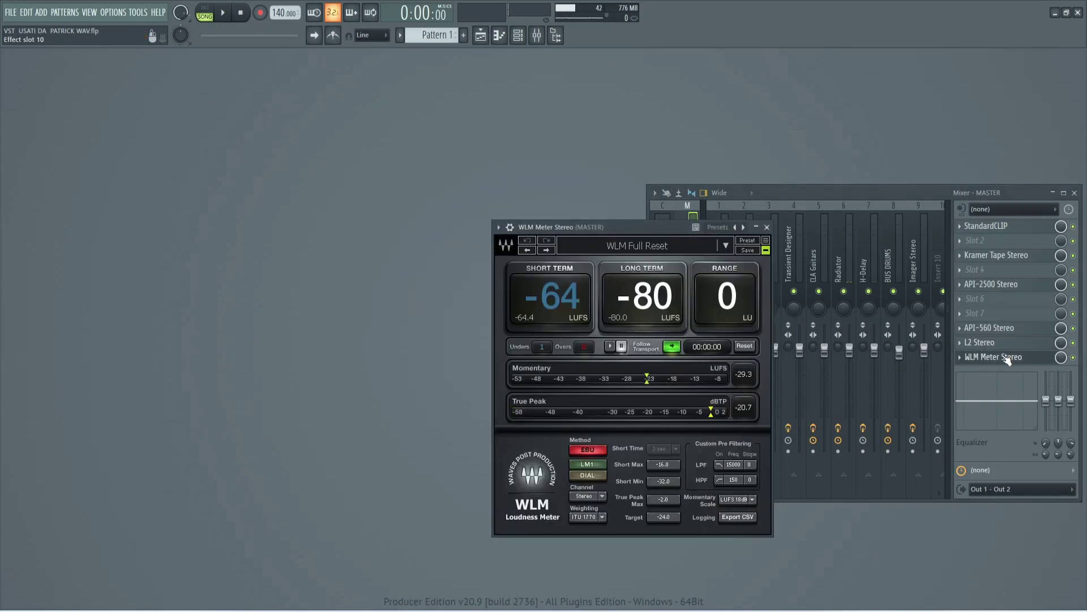